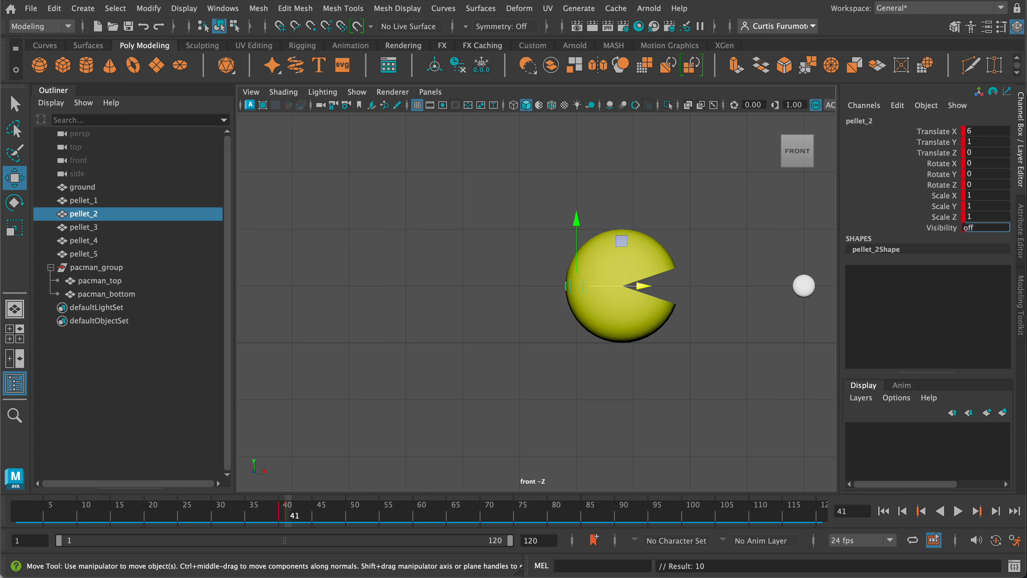
Step: Turn pellet_2's visibility off at frame 41 and key that visibility value
key("Return")
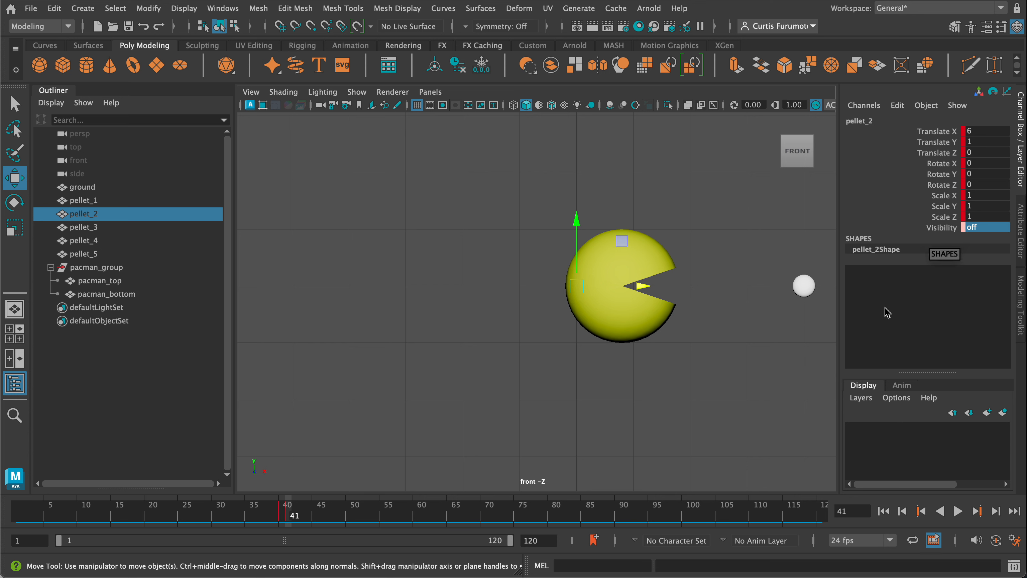
right_click(950, 235)
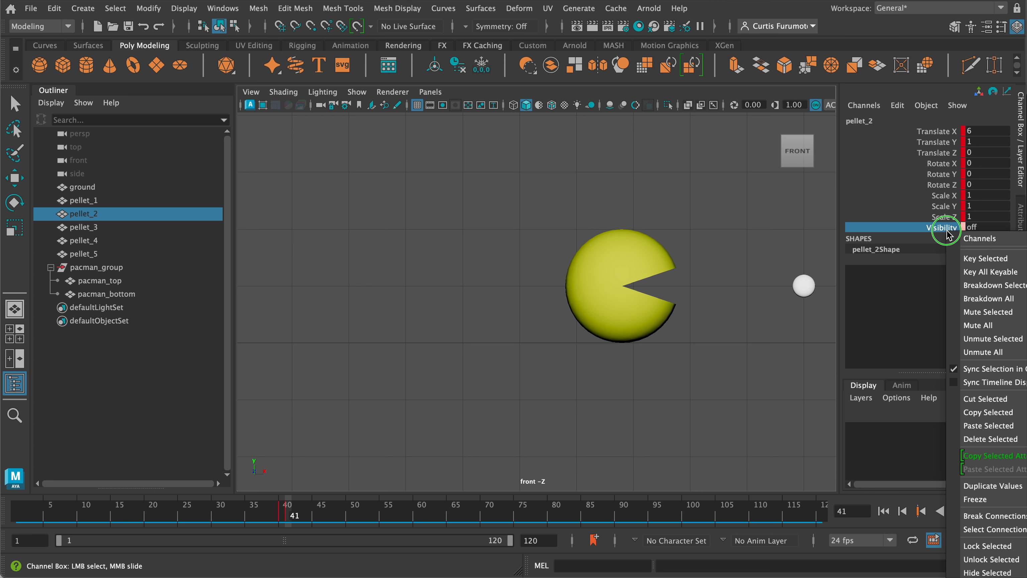
left_click(981, 259)
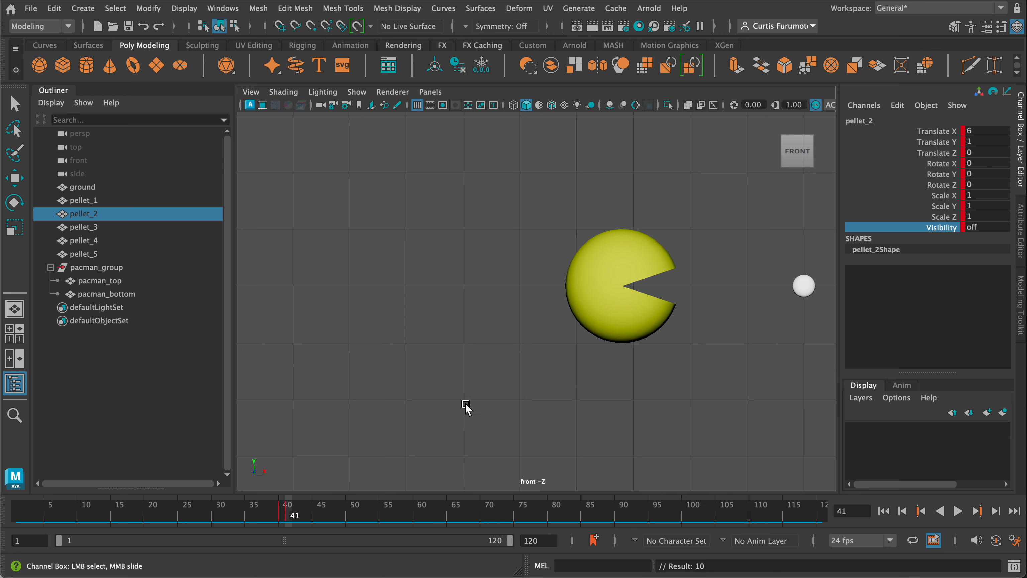
Step: Examine Pac-Man and the surrounding pellets in the perspective view at frame 41, checking the keys on pellet_1 and pacman_group
mouse_move(291, 521)
left_mouse_down()
mouse_move(295, 511)
mouse_move(353, 511)
mouse_move(164, 510)
mouse_move(335, 503)
mouse_move(287, 507)
left_mouse_up()
key("space")
key("space")
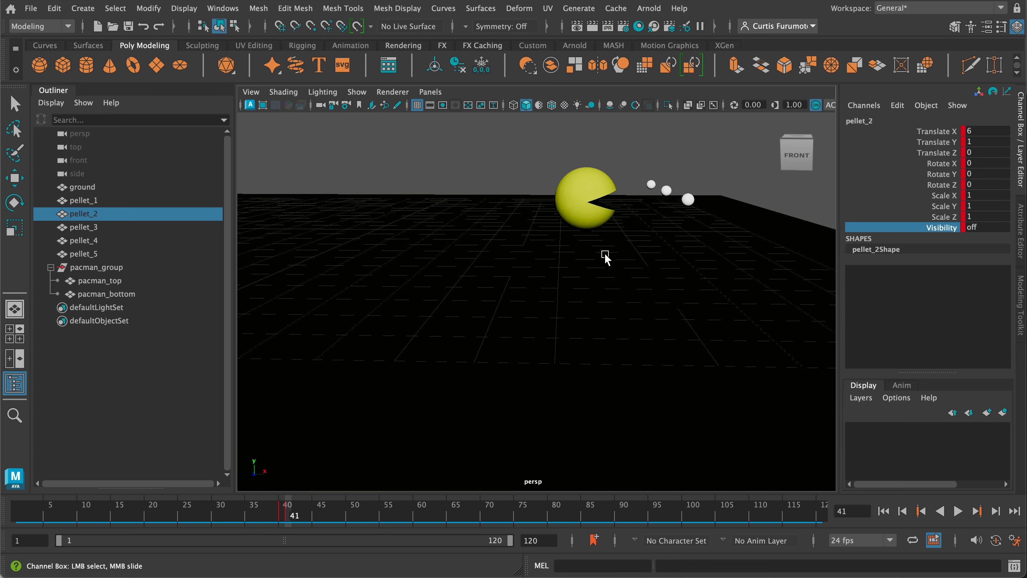
left_click_drag(606, 259, 566, 283, "alt")
left_click(483, 346)
left_click_drag(521, 371, 634, 284, "alt")
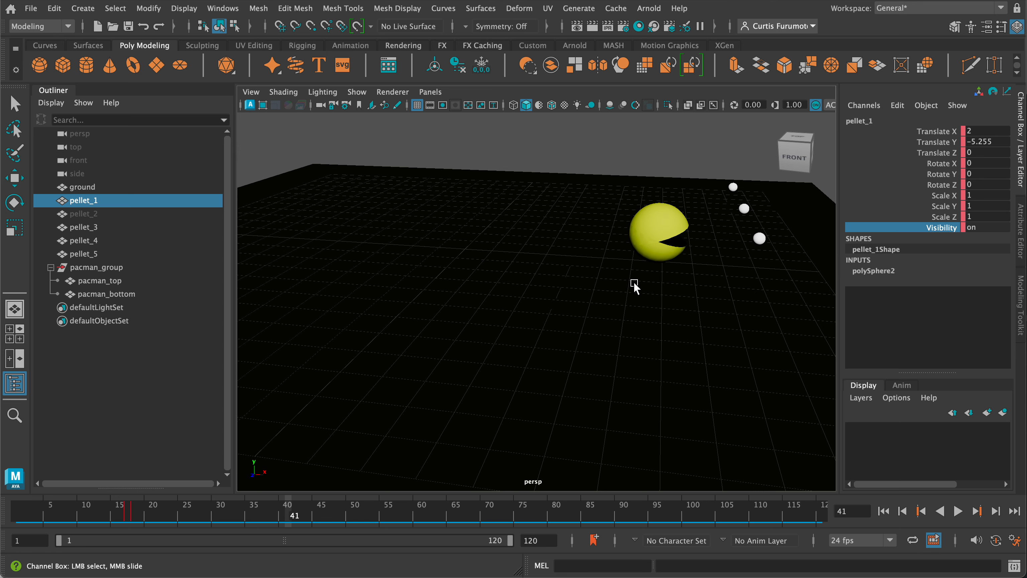
left_click_drag(637, 285, 605, 253, "alt")
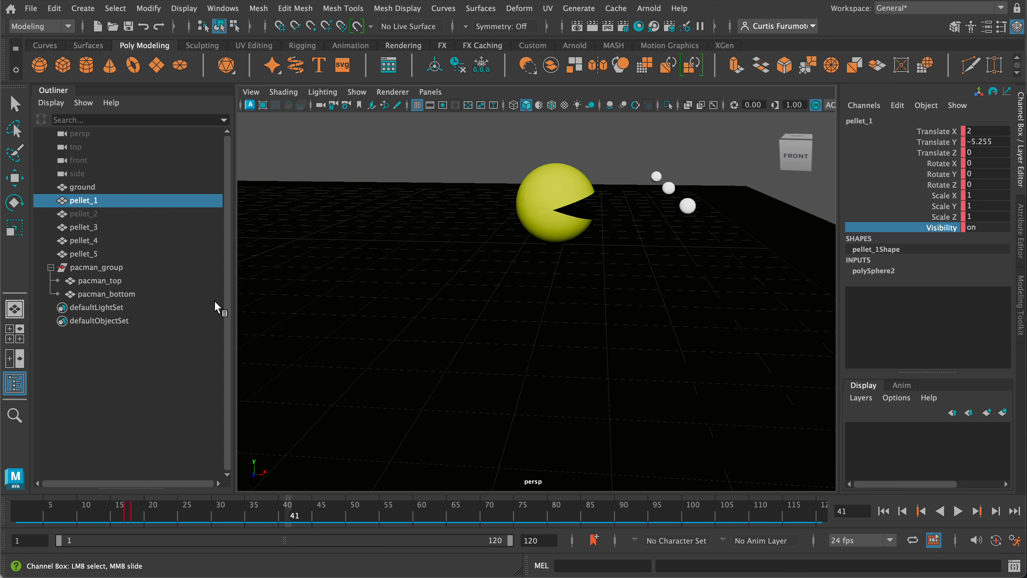
left_click(120, 270)
scroll(326, 333, "up", 2)
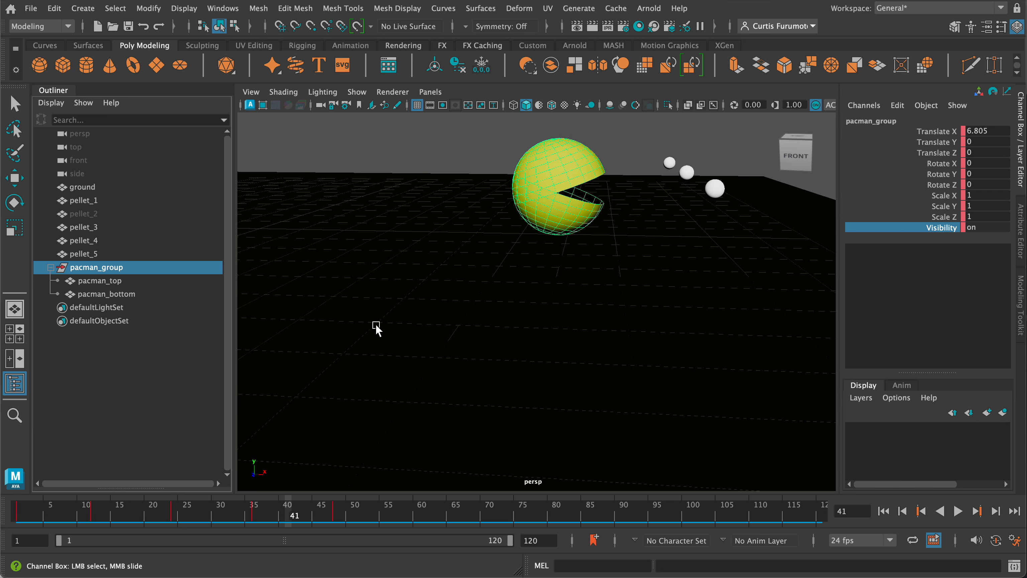
Step: Frame Pac-Man and the pellets ahead in the front view and select pellet_3, pellet_4 and pellet_5 together
key("space")
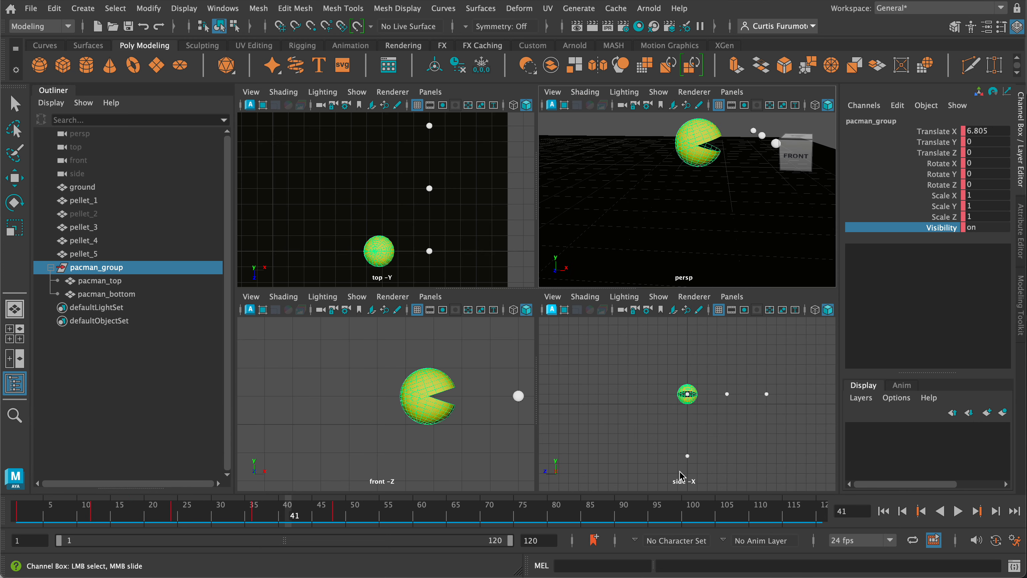
key("space")
scroll(636, 425, "down", 5)
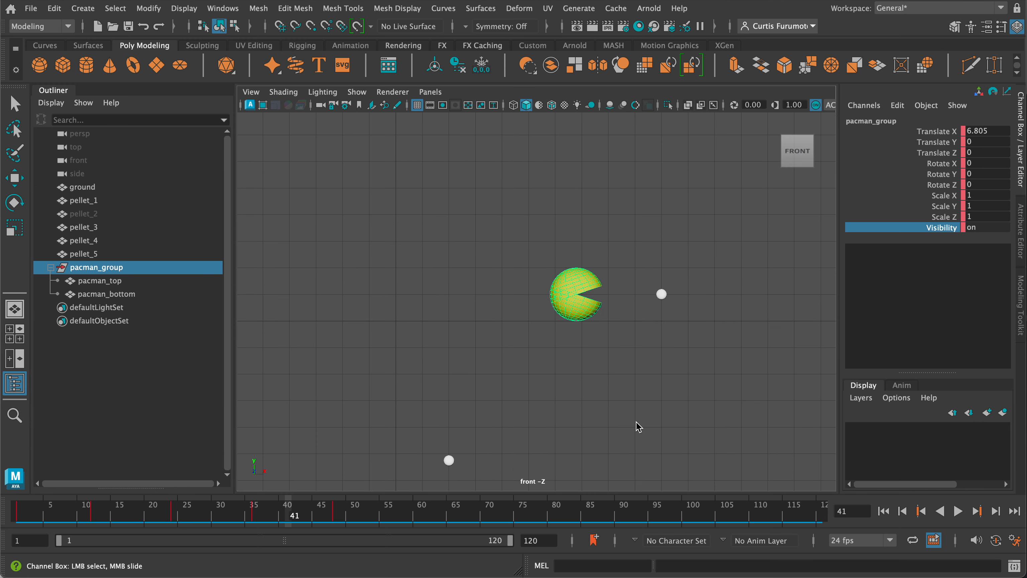
middle_click_drag(647, 380, 555, 386, "alt")
scroll(546, 362, "up", 5)
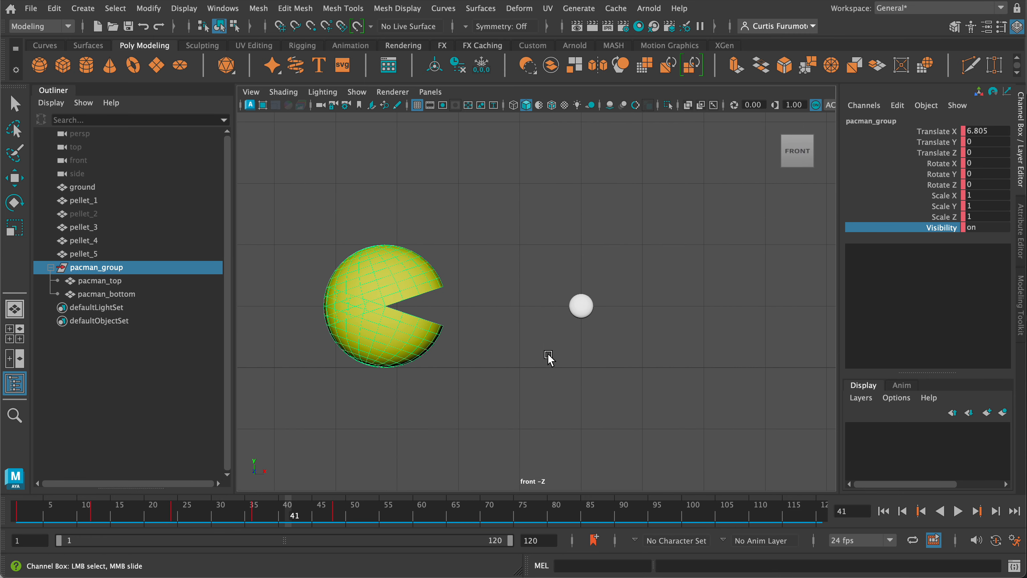
left_click_drag(557, 276, 628, 314)
Step: Examine how the three remaining pellets line up beside Pac-Man from several angles in the perspective view
key("space")
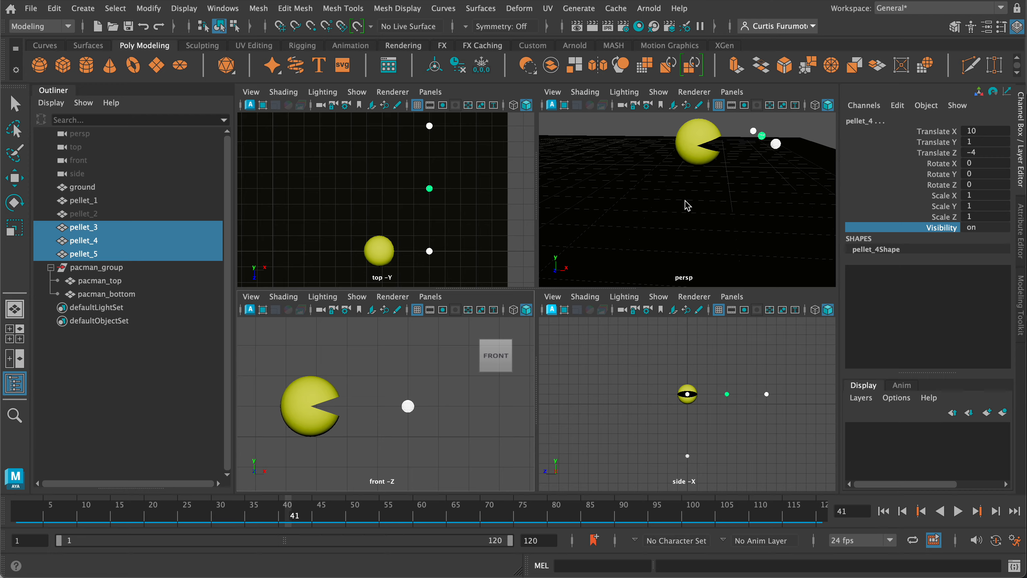
key("space")
left_click_drag(701, 223, 574, 218, "alt")
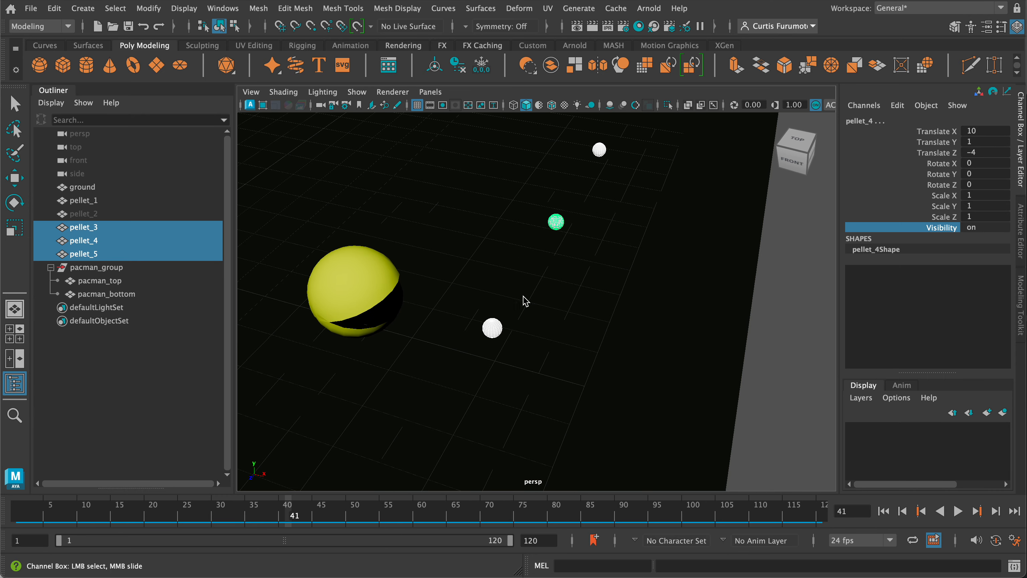
left_click_drag(541, 295, 556, 252, "alt")
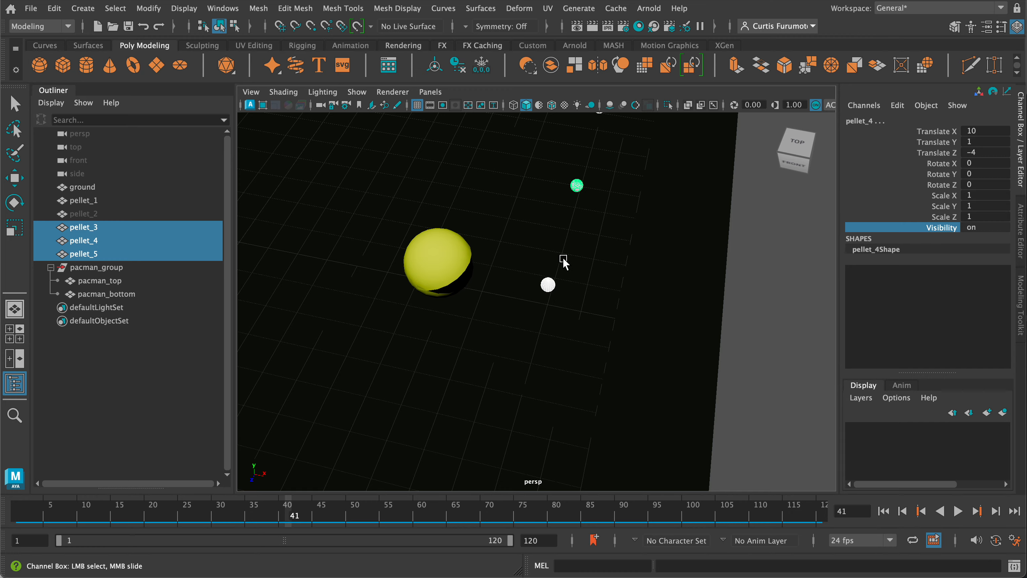
mouse_move(580, 205)
left_mouse_down("alt")
mouse_move(568, 229)
mouse_move(543, 198)
mouse_move(580, 202)
left_mouse_up("alt")
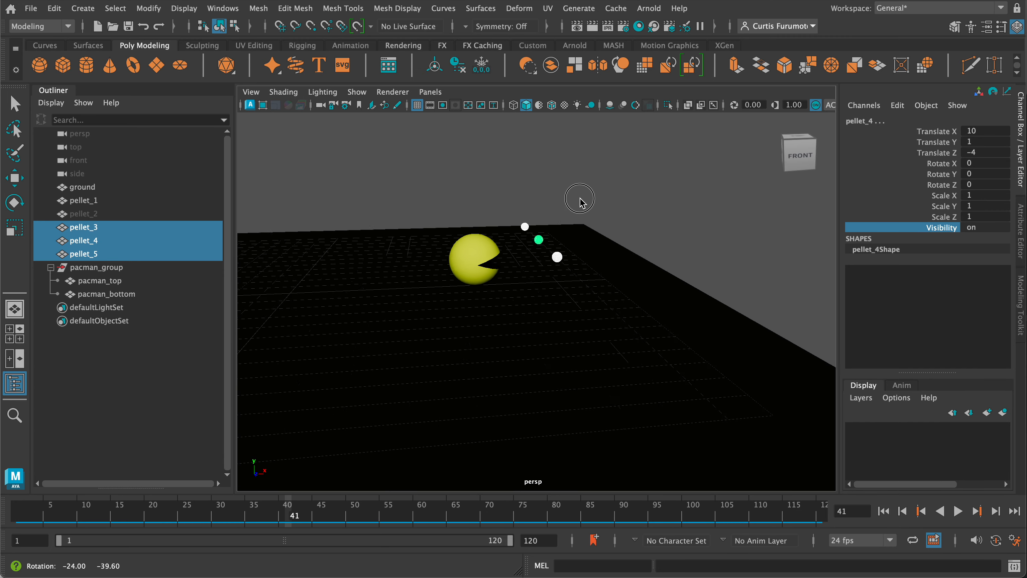
right_click_drag(580, 202, 610, 199, "alt")
left_click_drag(610, 198, 459, 236, "alt")
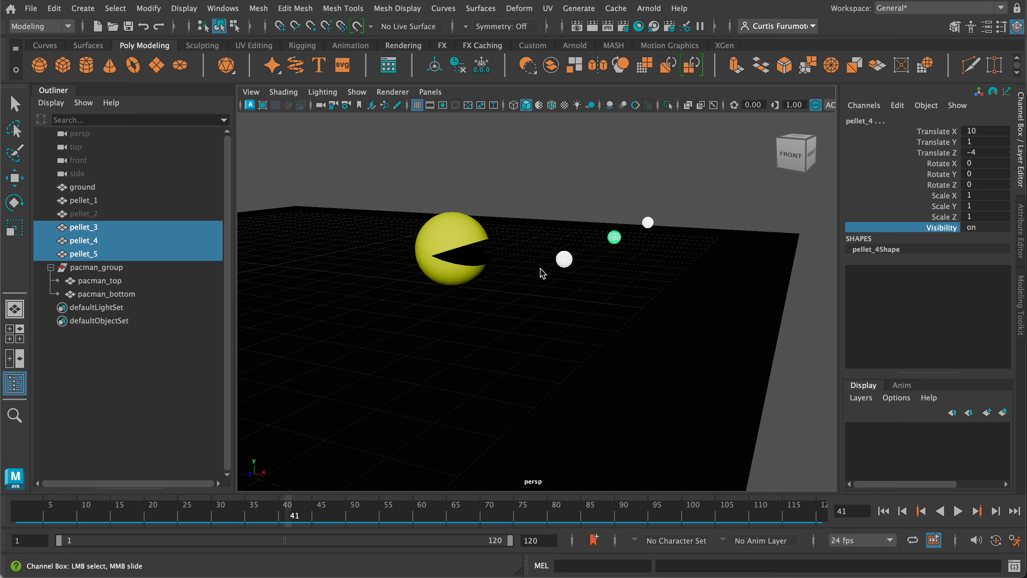
right_click_drag(532, 263, 506, 272, "alt")
middle_click_drag(519, 262, 598, 232, "alt")
mouse_move(570, 255)
left_mouse_down("alt")
mouse_move(599, 266)
mouse_move(575, 268)
left_mouse_up("alt")
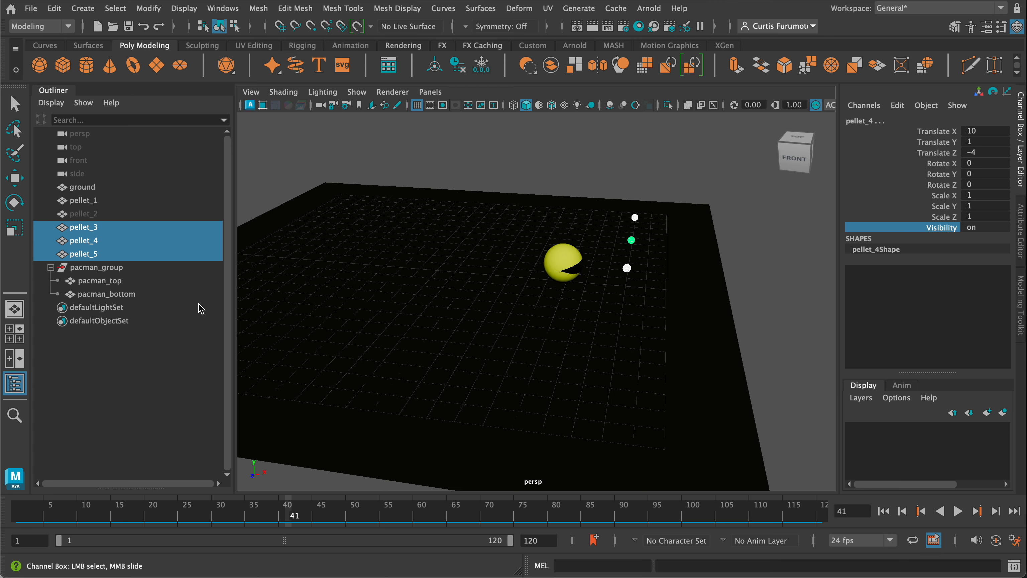
Step: Check pacman_group's motion up to frame 48, and set a keyframe on the group at frame 60
left_click(119, 269)
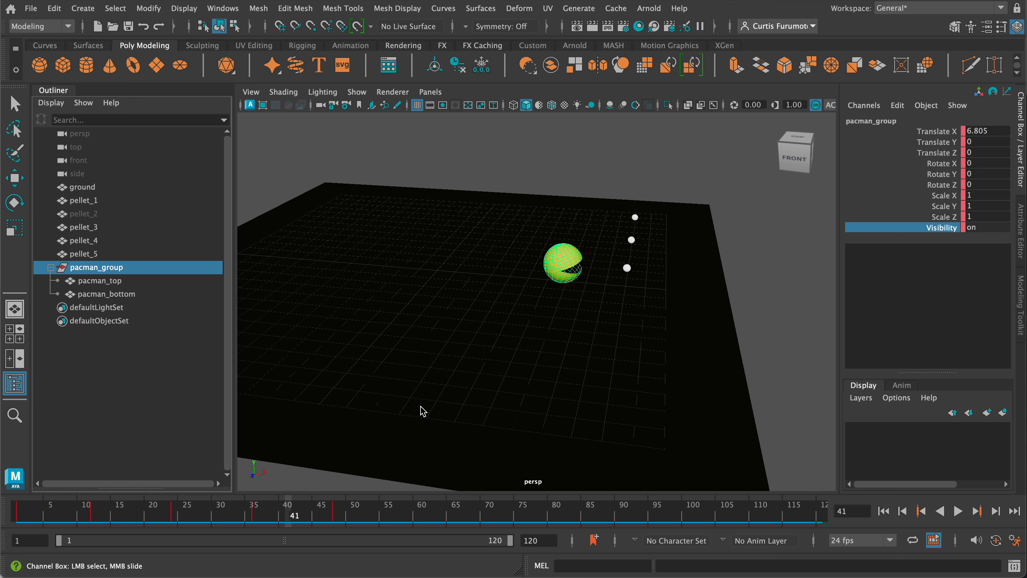
left_click_drag(267, 520, 328, 521)
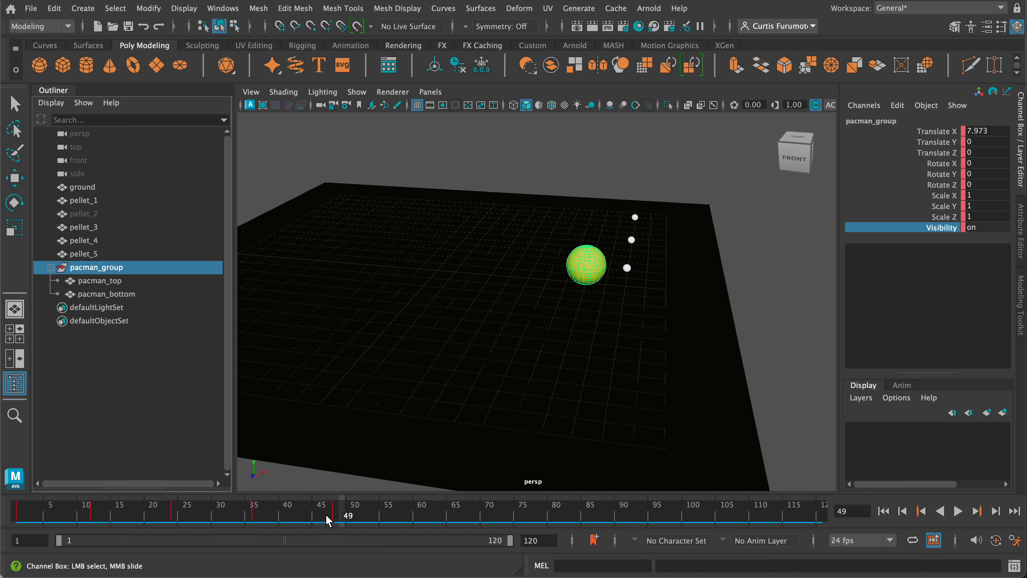
left_click(333, 520)
key("space")
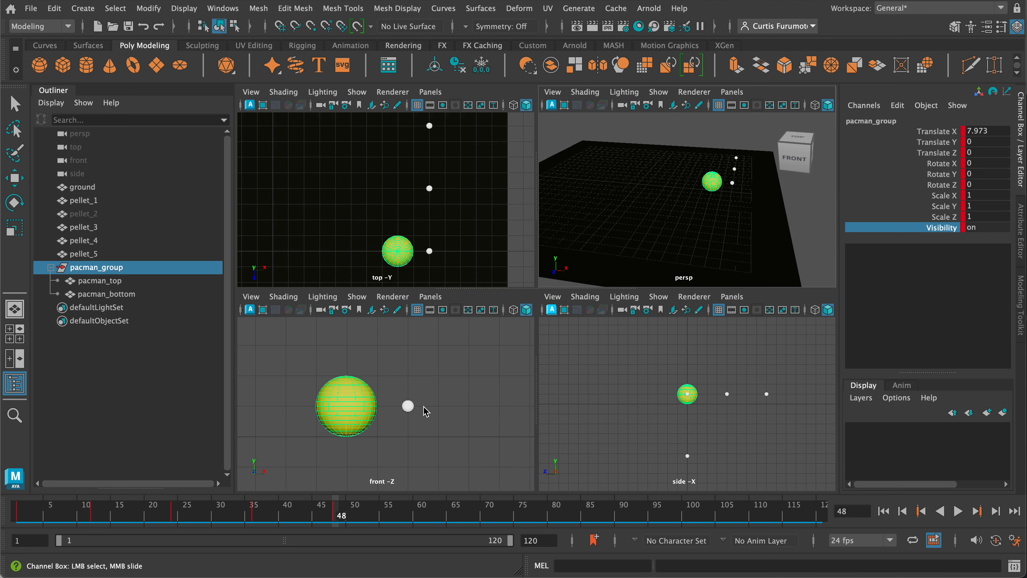
key("space")
scroll(557, 369, "up", 3)
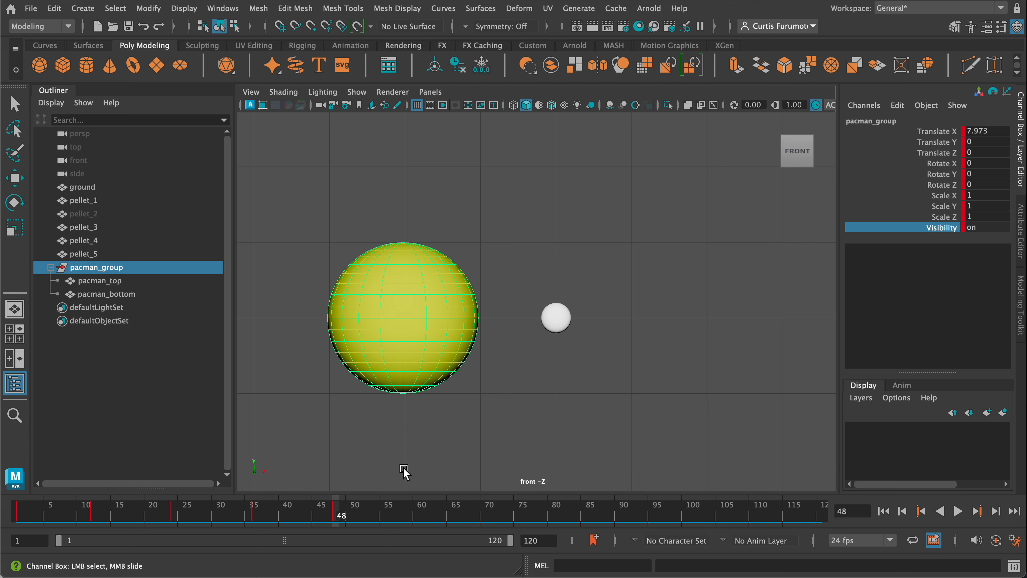
left_click_drag(341, 520, 416, 517)
key("s")
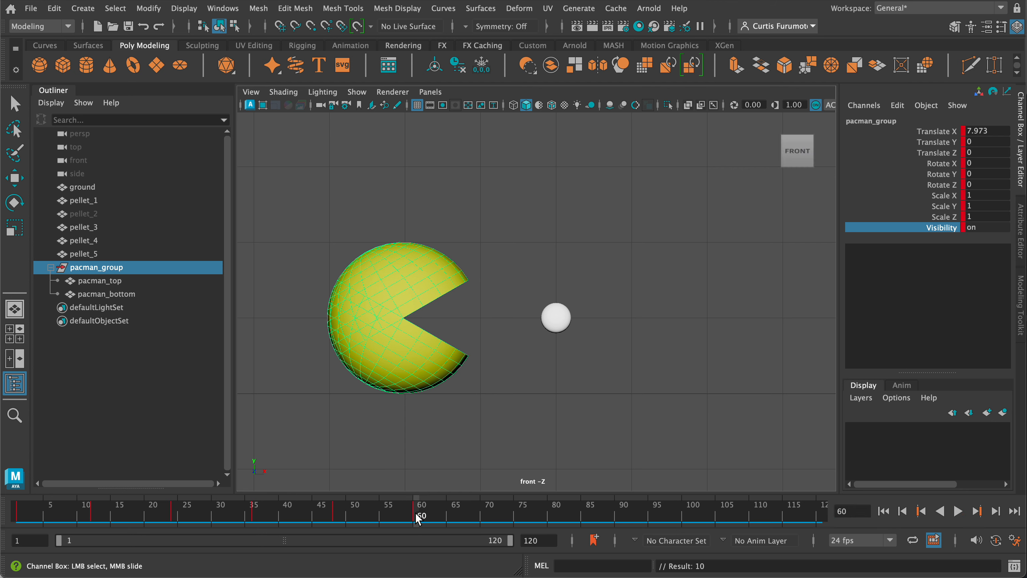
Step: Move pacman_group along X onto the next pellet at frame 60 and set its Translate X to 10
key("w")
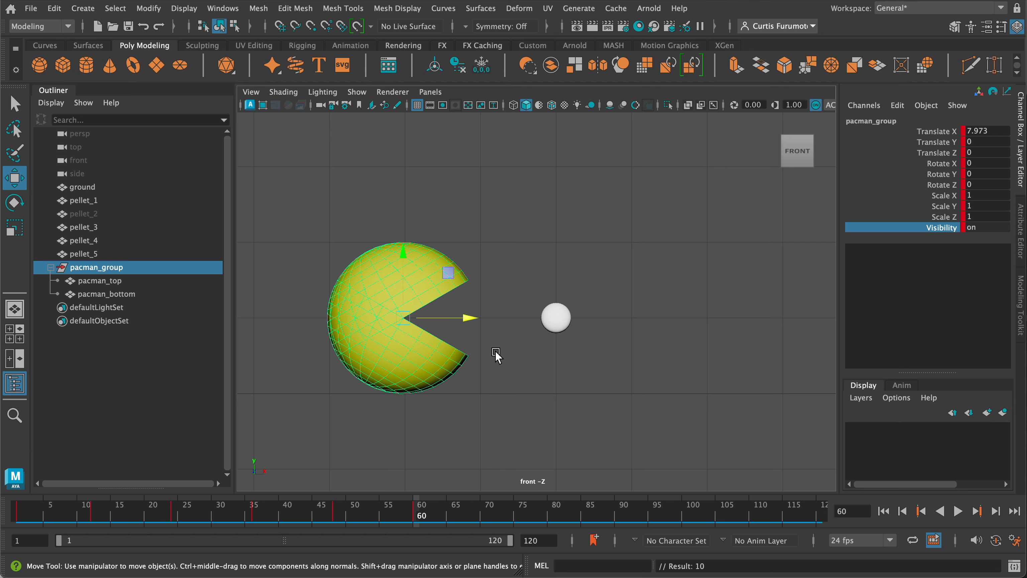
left_click_drag(469, 323, 616, 315)
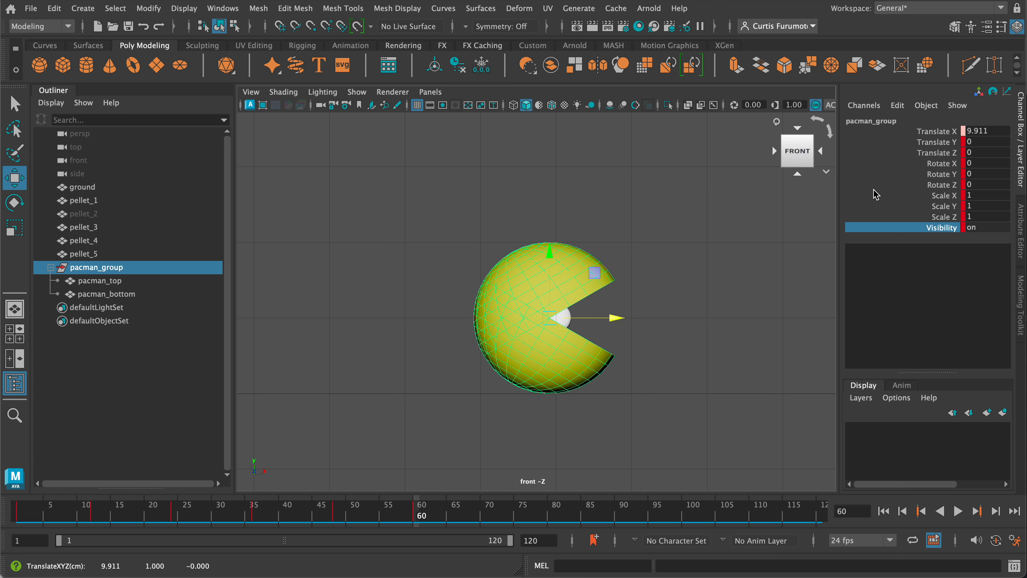
left_click(984, 131)
type("1")
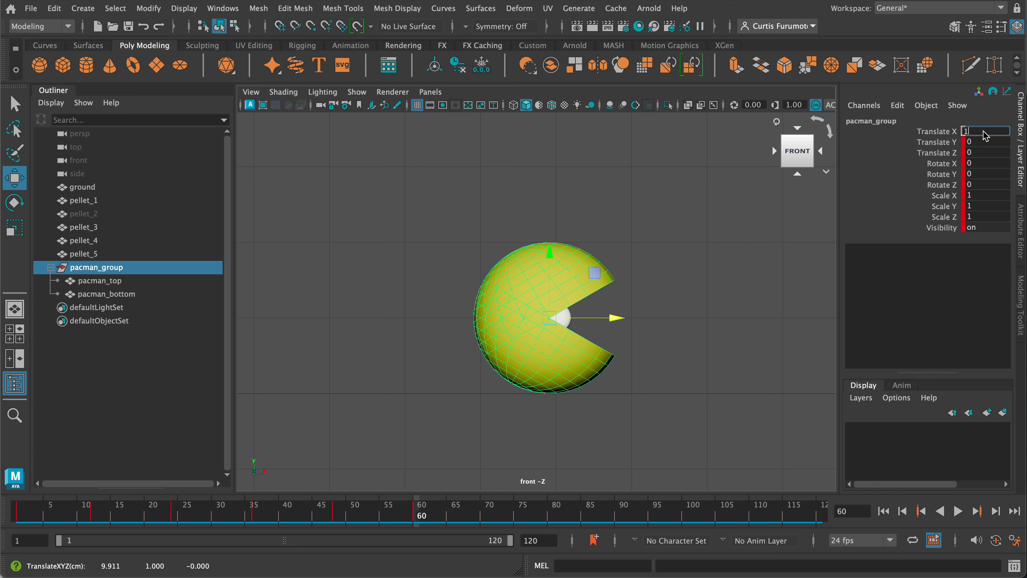
type("0")
key("Return")
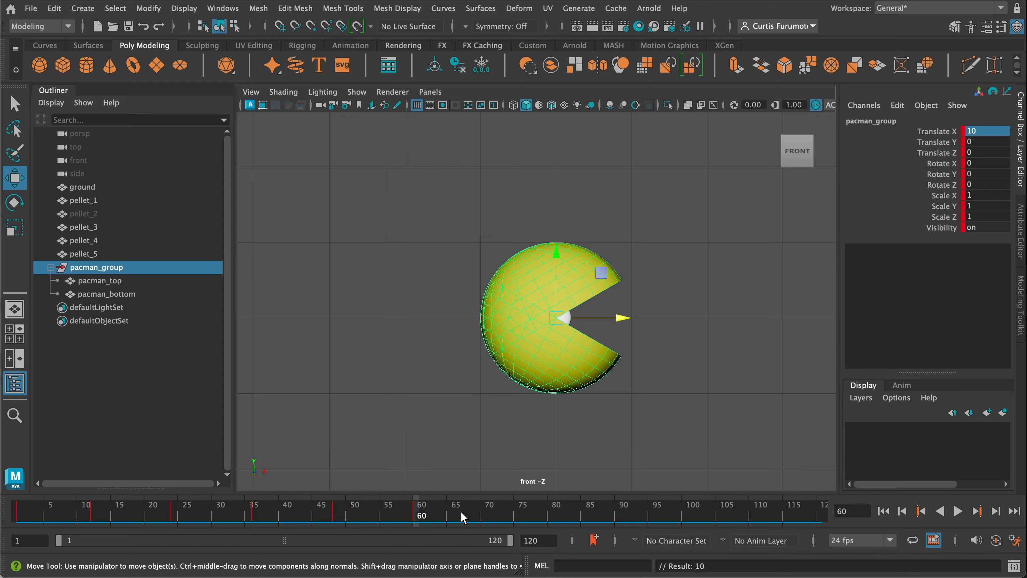
Step: Examine Pac-Man's position over the corner pellet and his direction relative to the remaining pellets in the perspective view
key("space")
key("space")
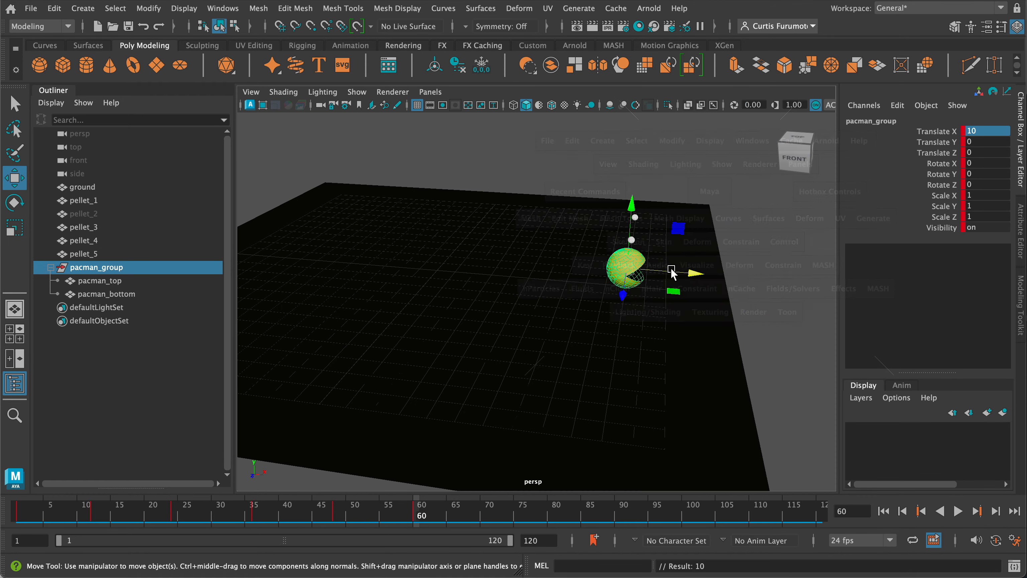
left_click_drag(669, 297, 607, 283, "alt")
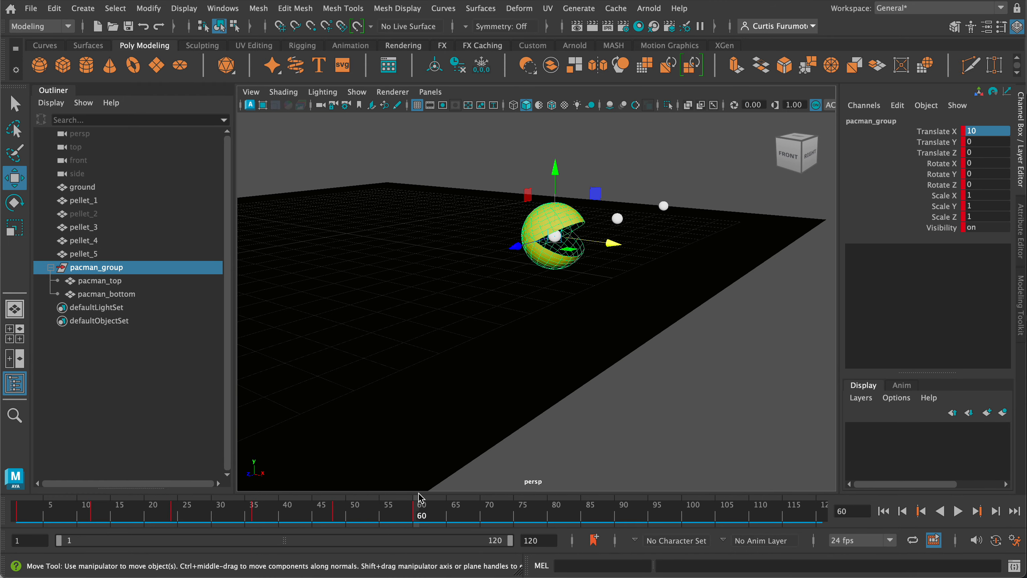
mouse_move(419, 522)
left_mouse_down()
mouse_move(390, 509)
mouse_move(280, 502)
mouse_move(421, 512)
left_mouse_up()
scroll(518, 389, "up", 4)
middle_click_drag(586, 214, 529, 304, "alt")
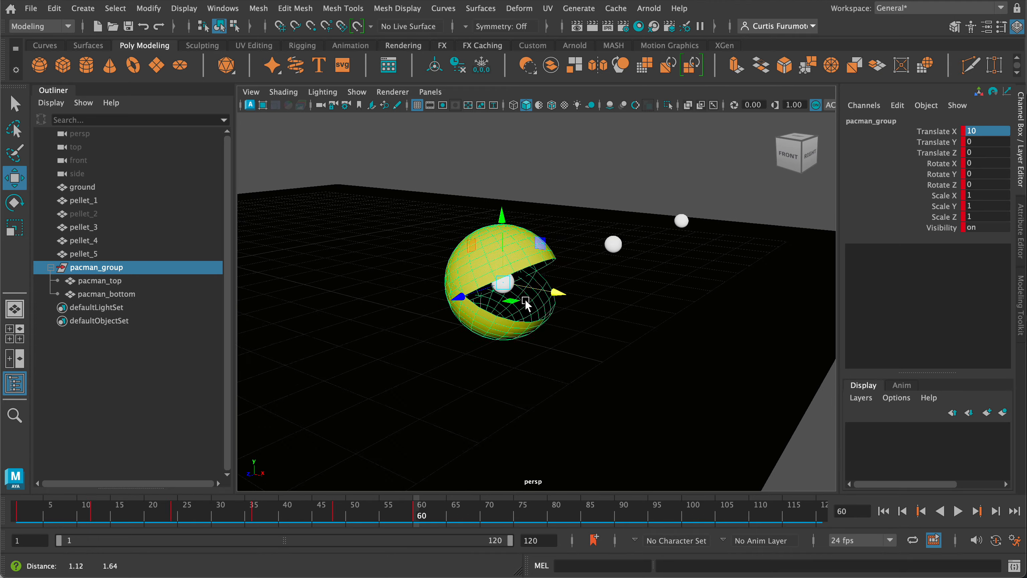
left_click_drag(519, 267, 545, 284, "alt")
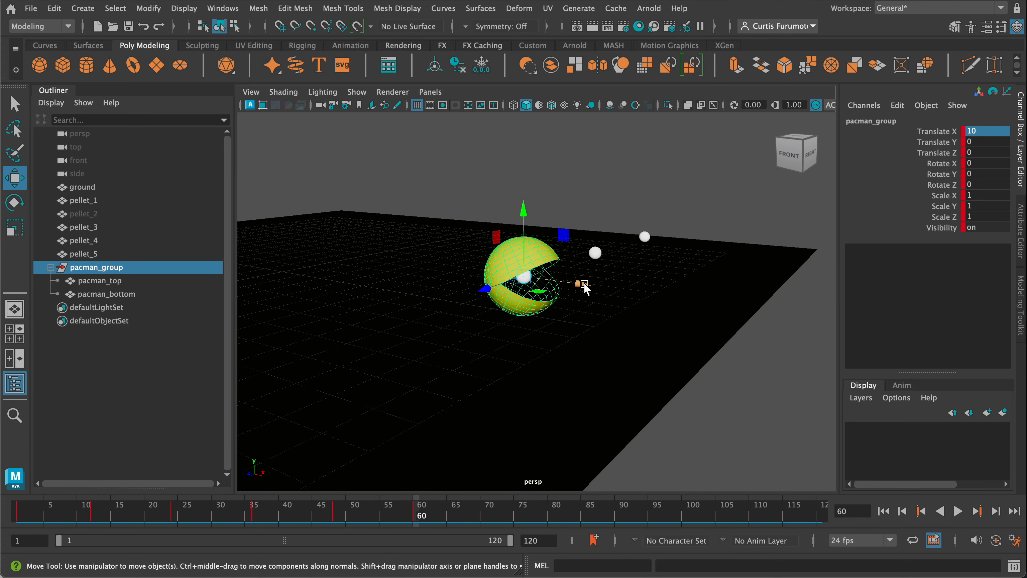
left_click_drag(709, 337, 621, 324, "alt")
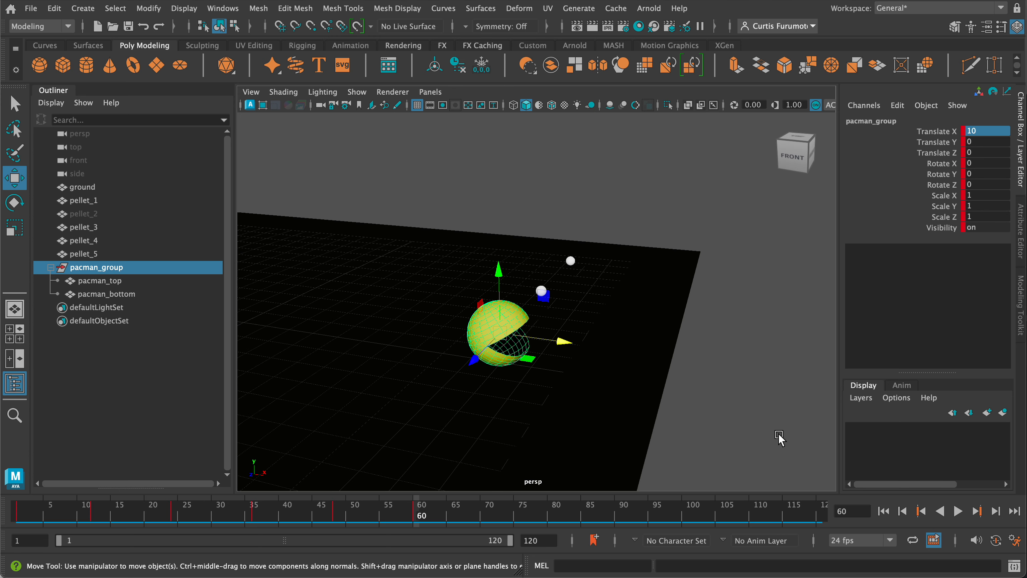
left_click_drag(681, 410, 542, 449, "alt")
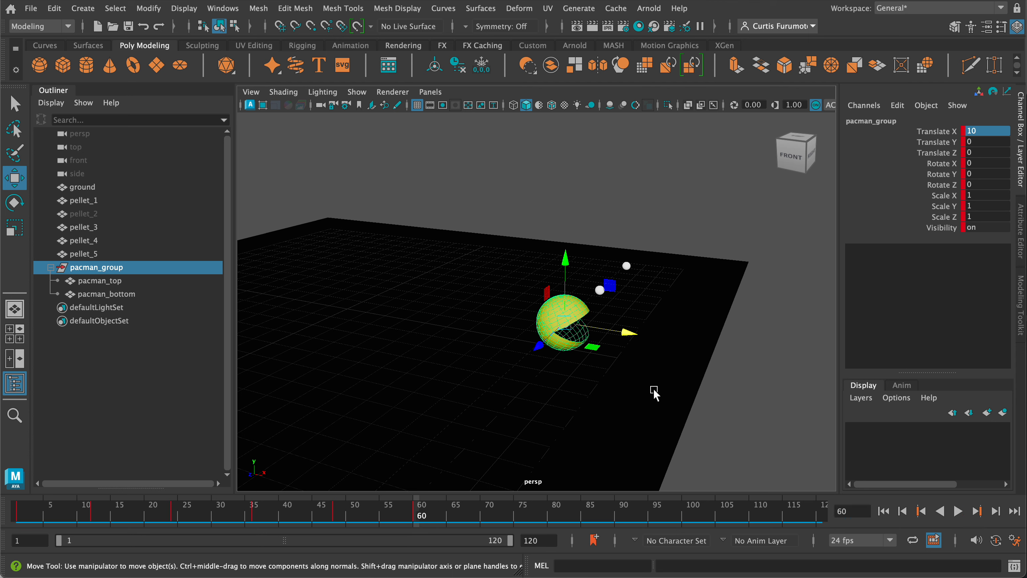
Step: Turn pacman_group toward the remaining pellets by setting its Rotate Y to 90, and key it at frame 60
key("e")
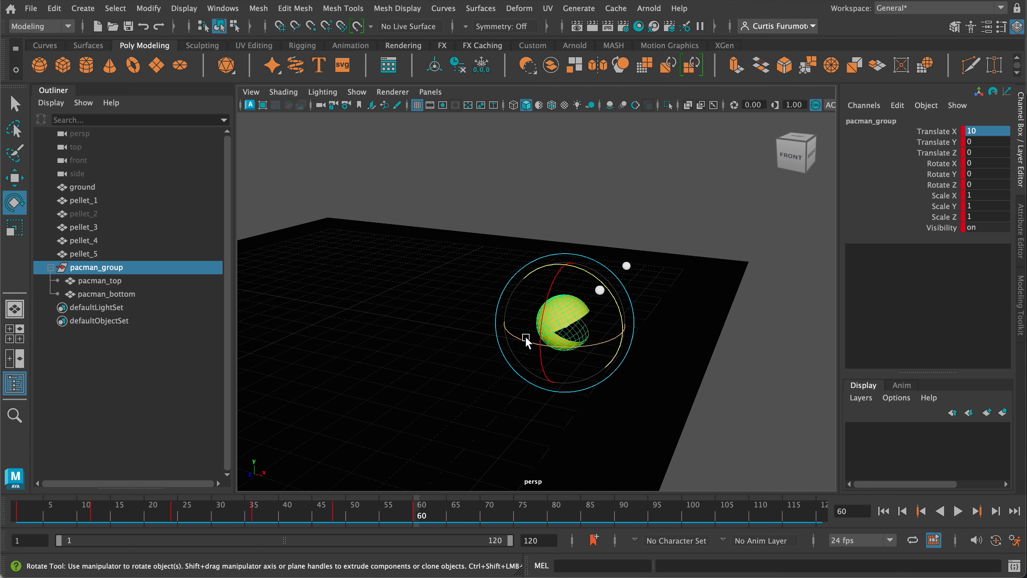
scroll(525, 335, "up", 2)
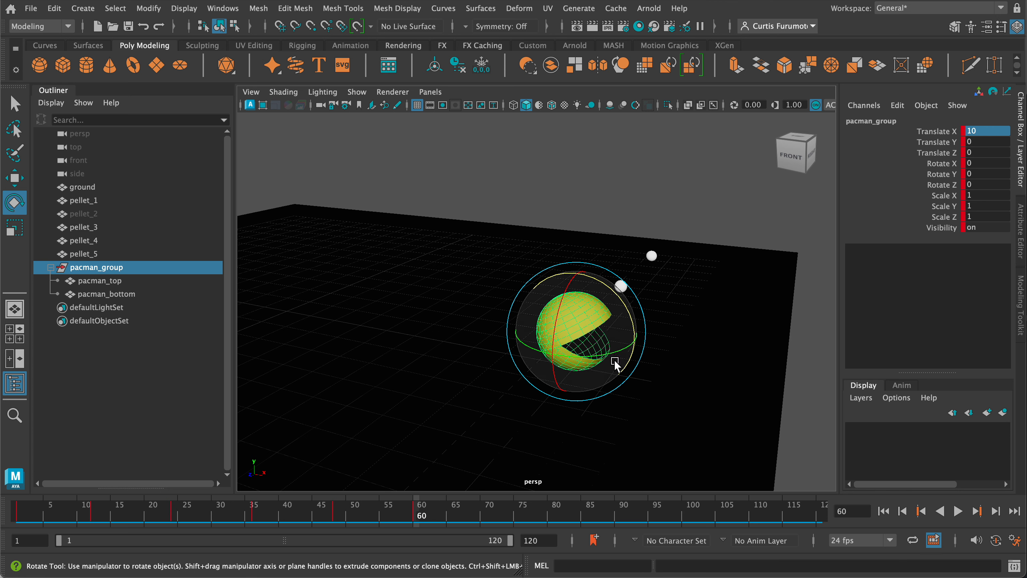
left_click_drag(610, 353, 657, 339)
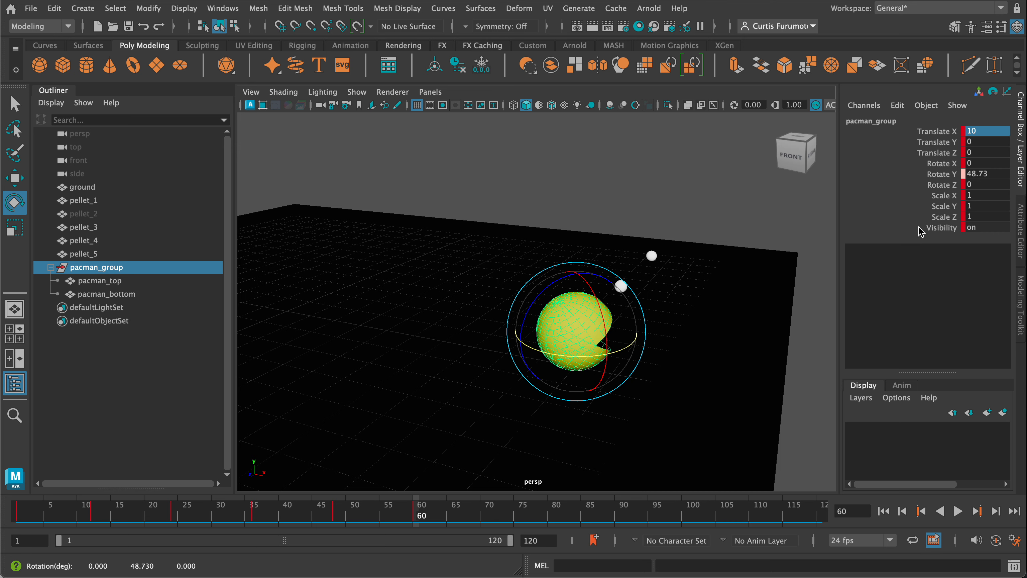
double_click(1004, 178)
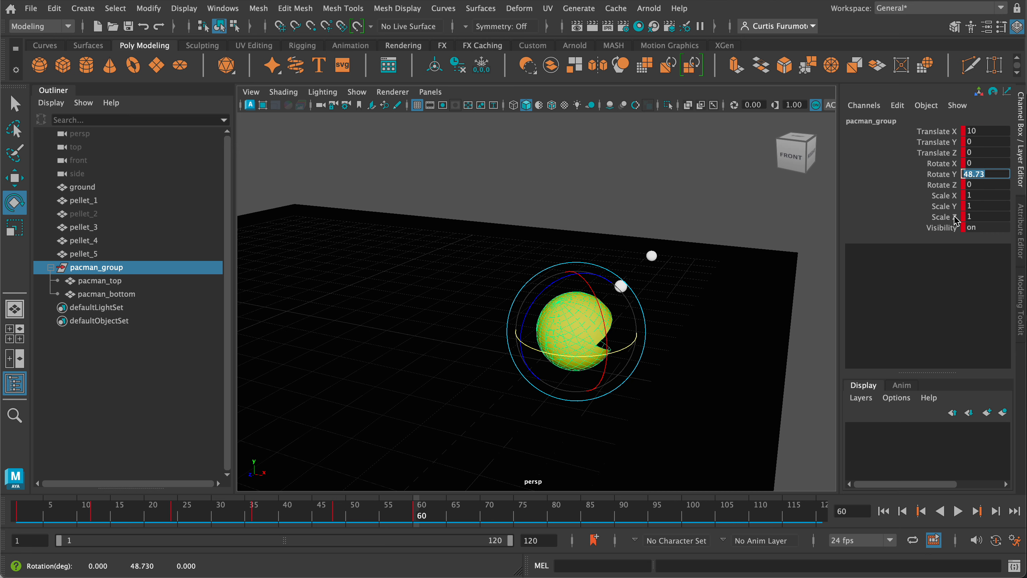
left_click_drag(711, 293, 659, 295, "alt")
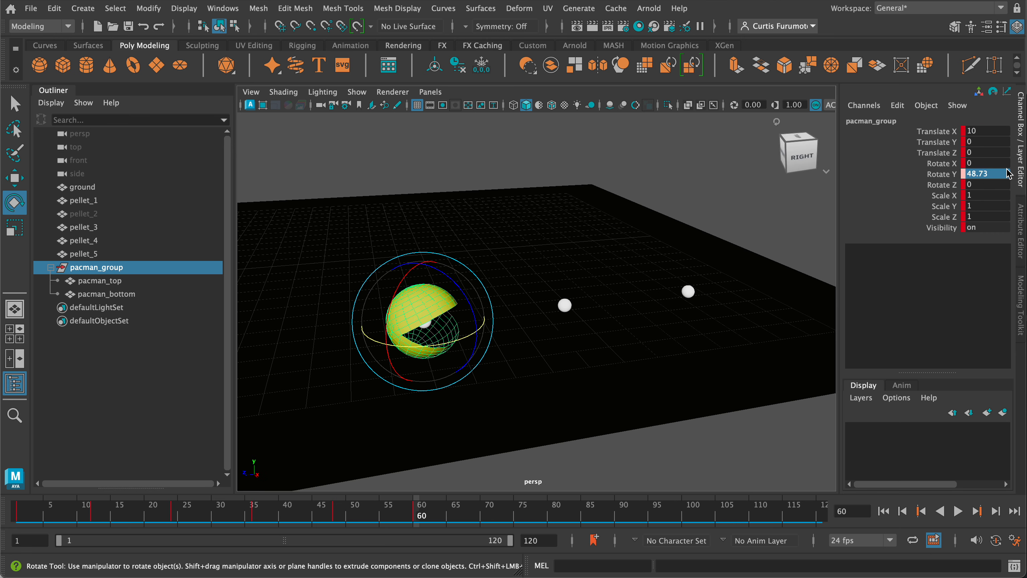
key("1")
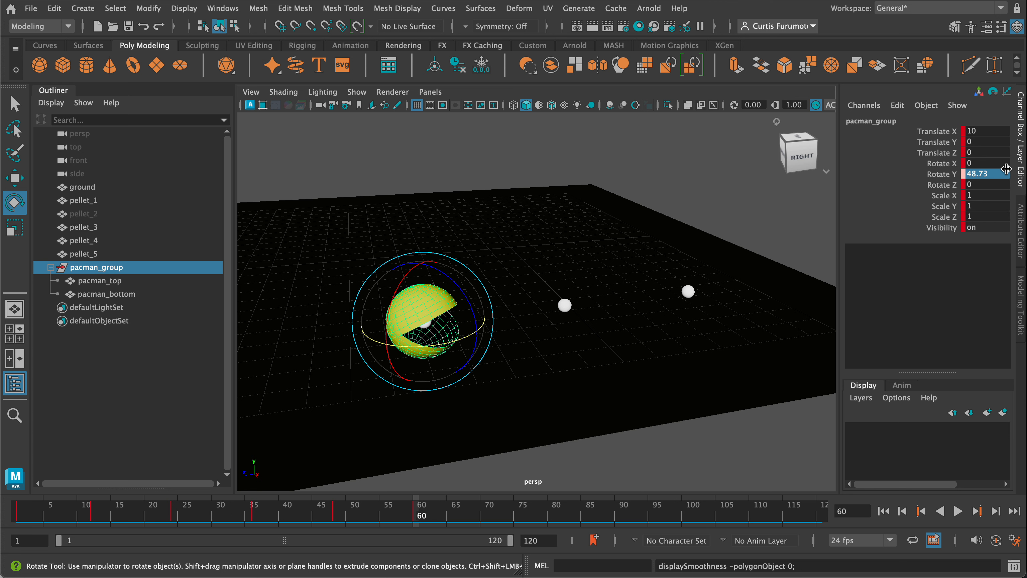
double_click(994, 174)
type("90")
key("Return")
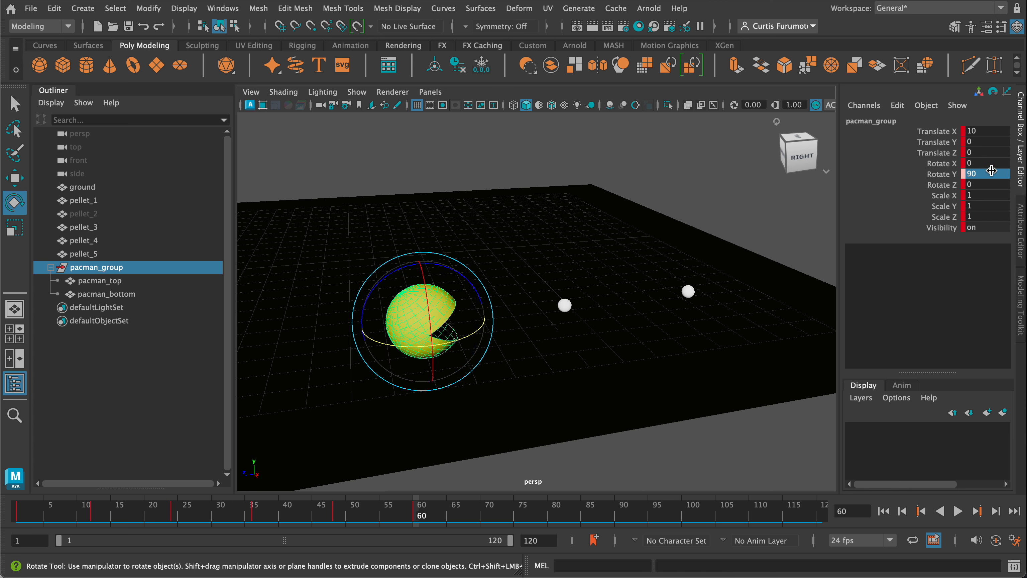
left_click_drag(656, 263, 575, 315, "alt")
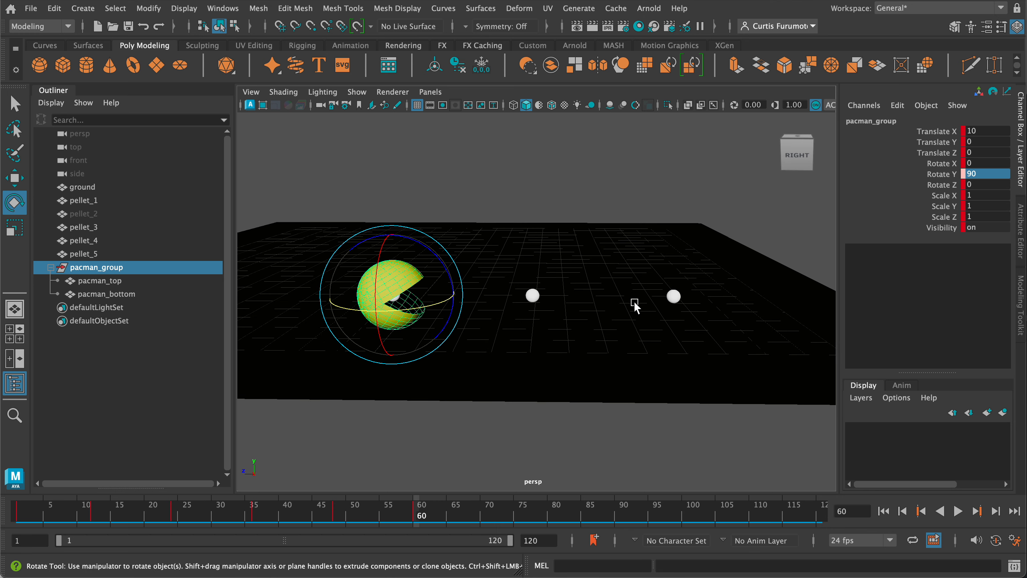
left_click_drag(552, 294, 574, 283, "alt")
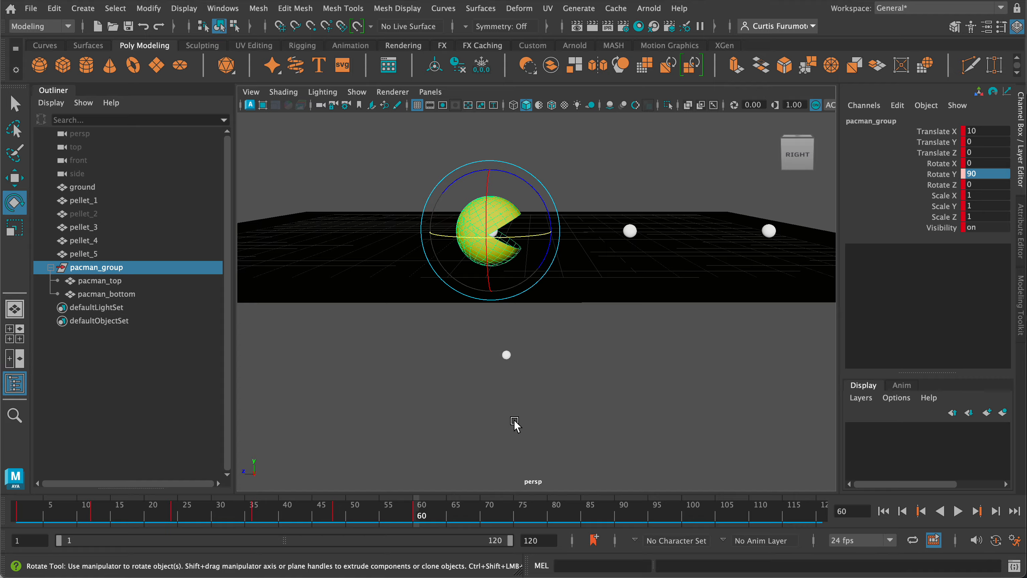
key("s")
Step: Play back the animation from frame 5 to check Pac-Man's movement and his turn at the corner pellet
left_click_drag(553, 384, 560, 313, "alt")
scroll(518, 333, "down", 5)
left_click_drag(403, 514, 50, 515)
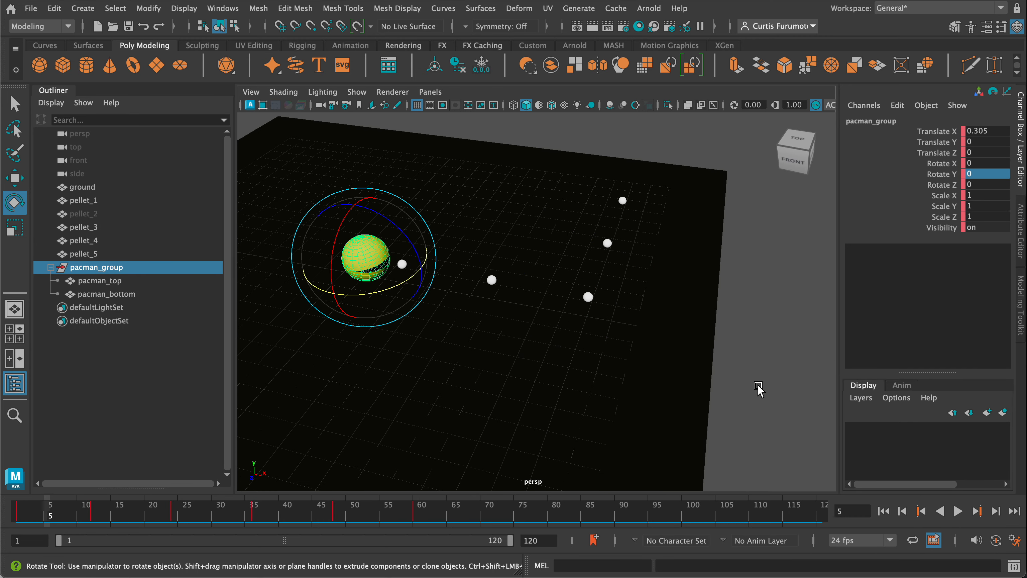
left_click(758, 388)
left_click(957, 510)
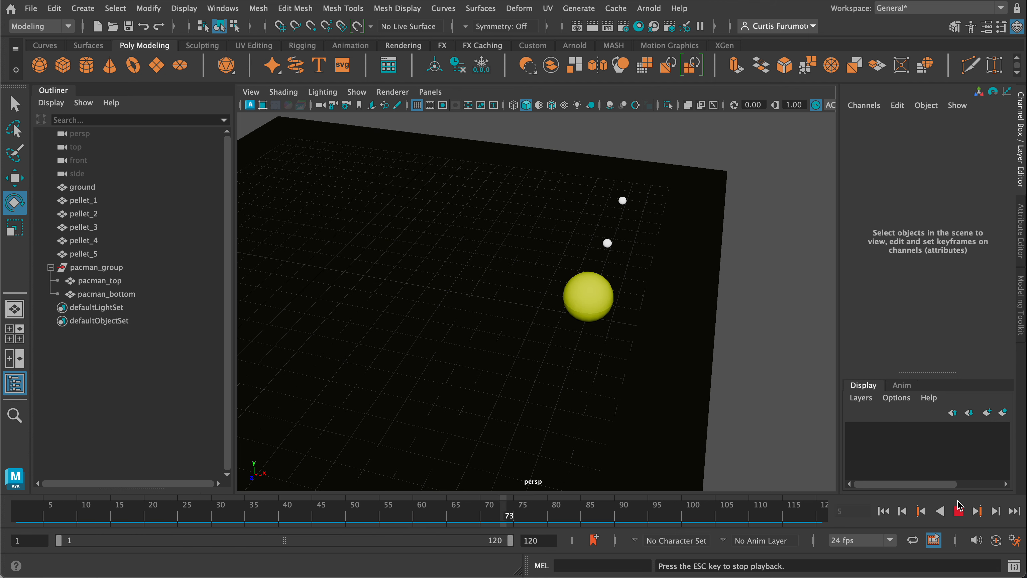
left_click_drag(619, 425, 542, 394, "alt")
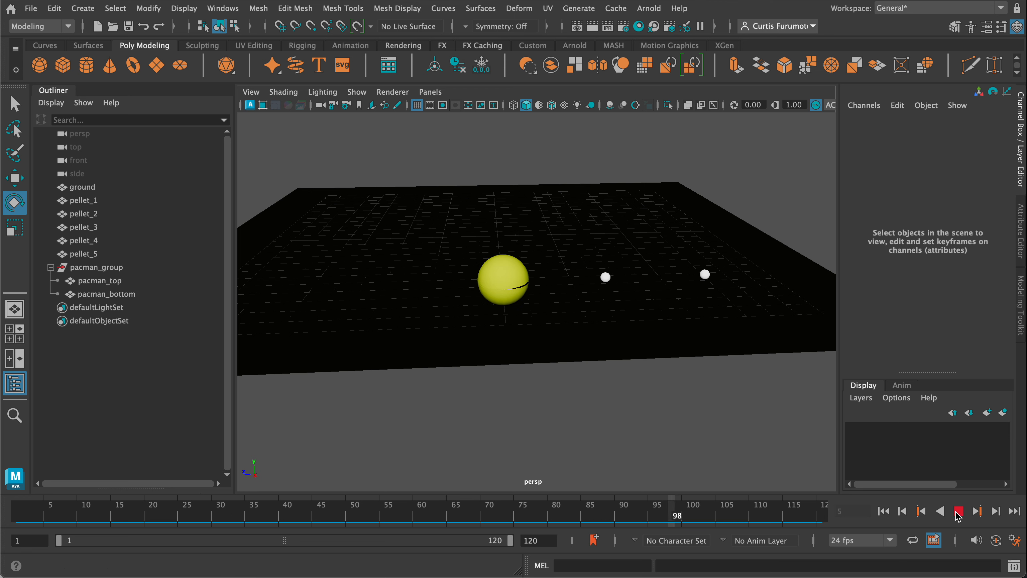
Step: Return to frame 60 and show Pac-Man and the next pellet in the side view
left_click(439, 510)
left_click_drag(439, 504, 413, 488)
scroll(435, 485, "up", 3)
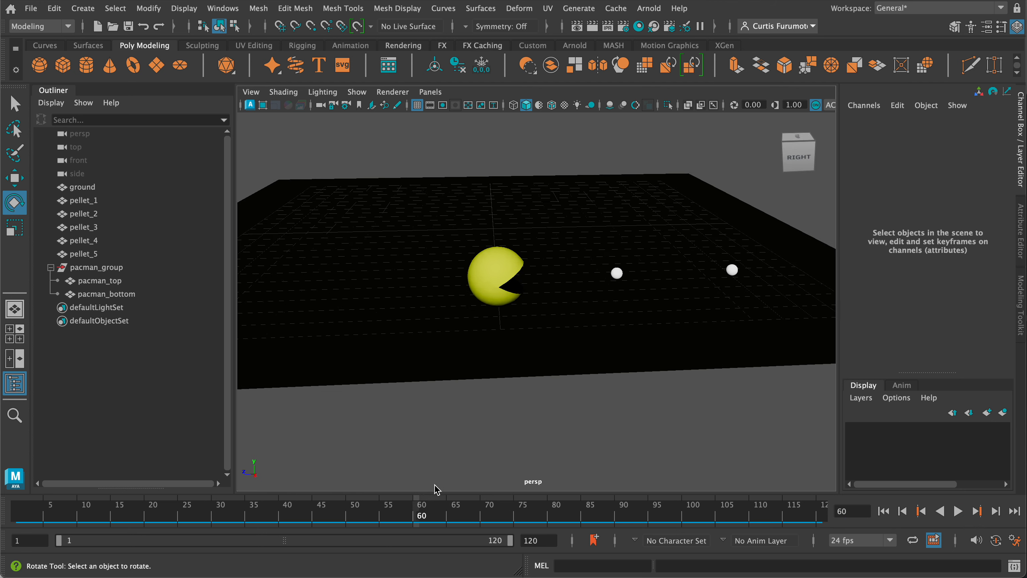
scroll(455, 378, "down", 5)
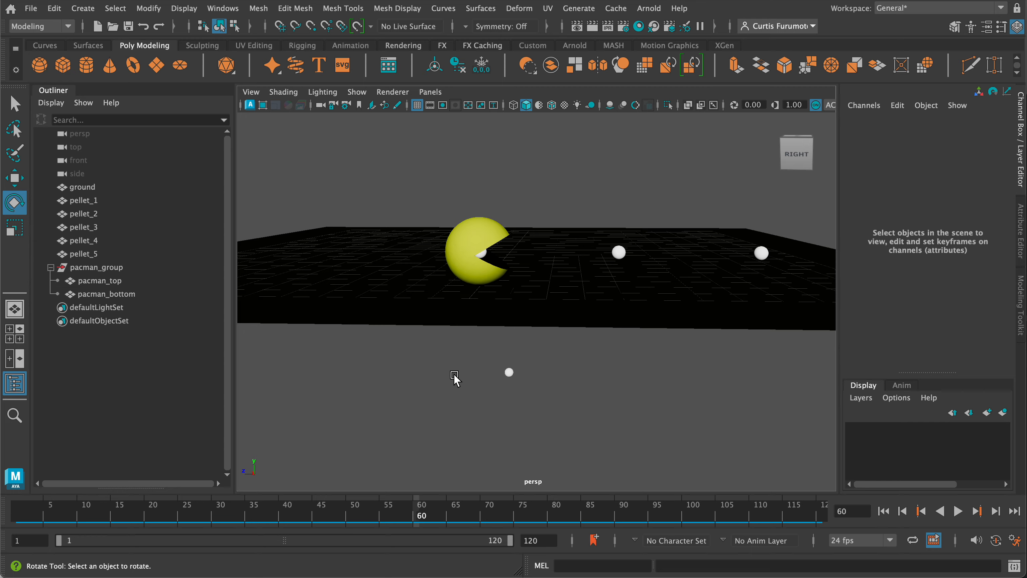
key("space")
key("space")
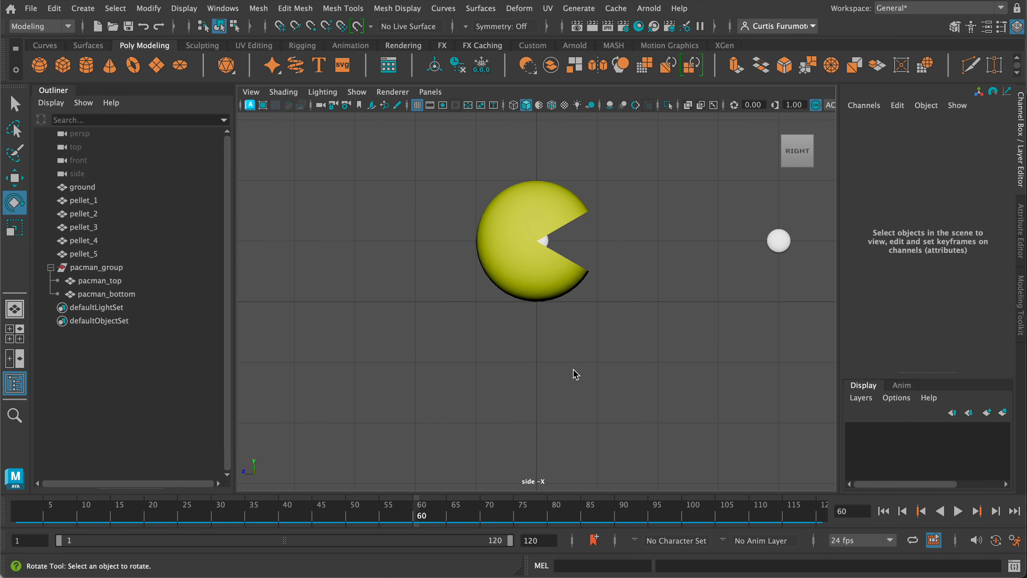
scroll(558, 380, "up", 2)
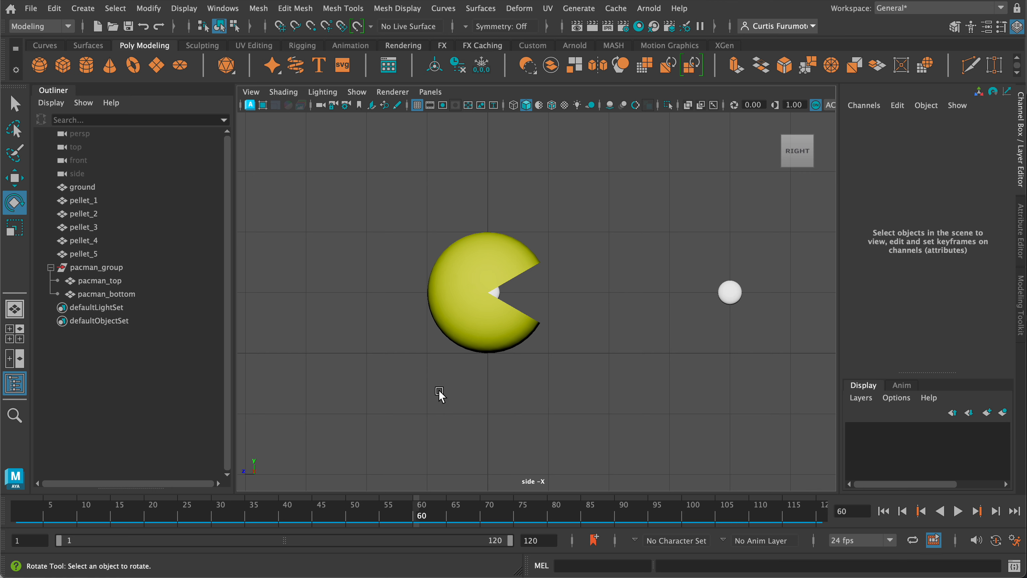
Step: Key pacman_group at frame 72 and move it along Z to about -1.964, partway toward the next pellet
left_click(122, 269)
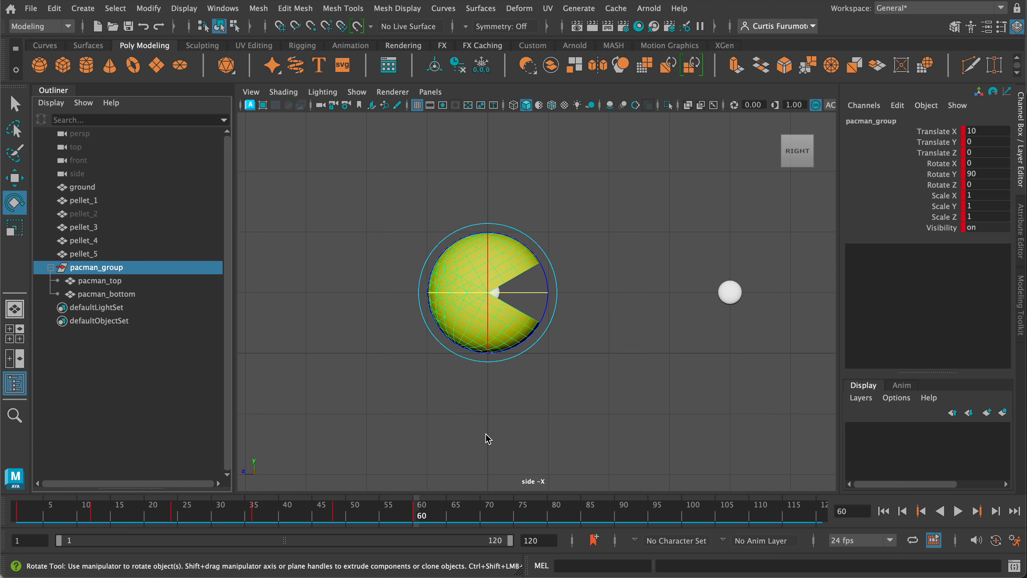
scroll(555, 449, "down", 3)
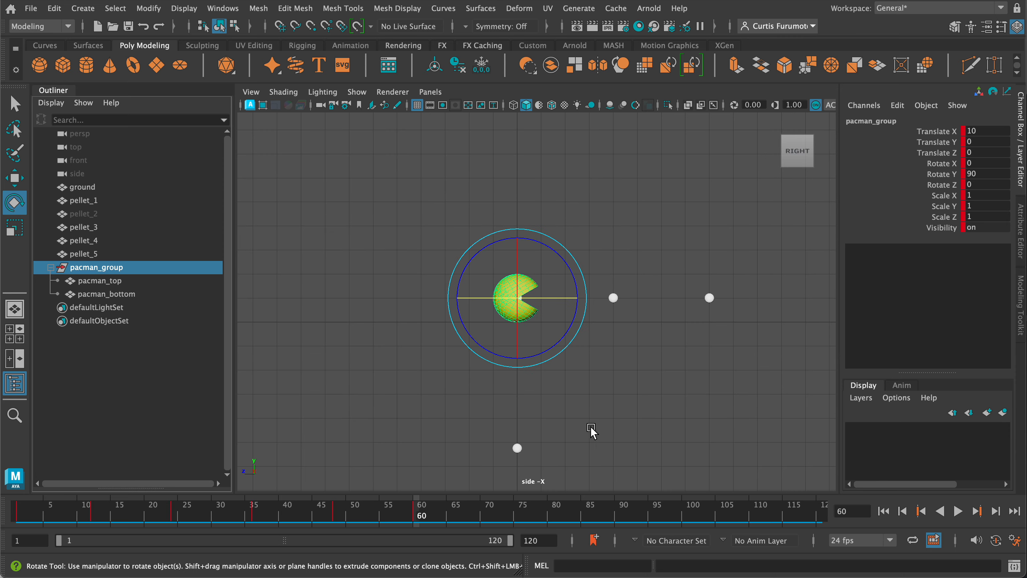
middle_click_drag(591, 430, 508, 444, "alt")
scroll(497, 439, "up", 1)
scroll(507, 460, "up", 1)
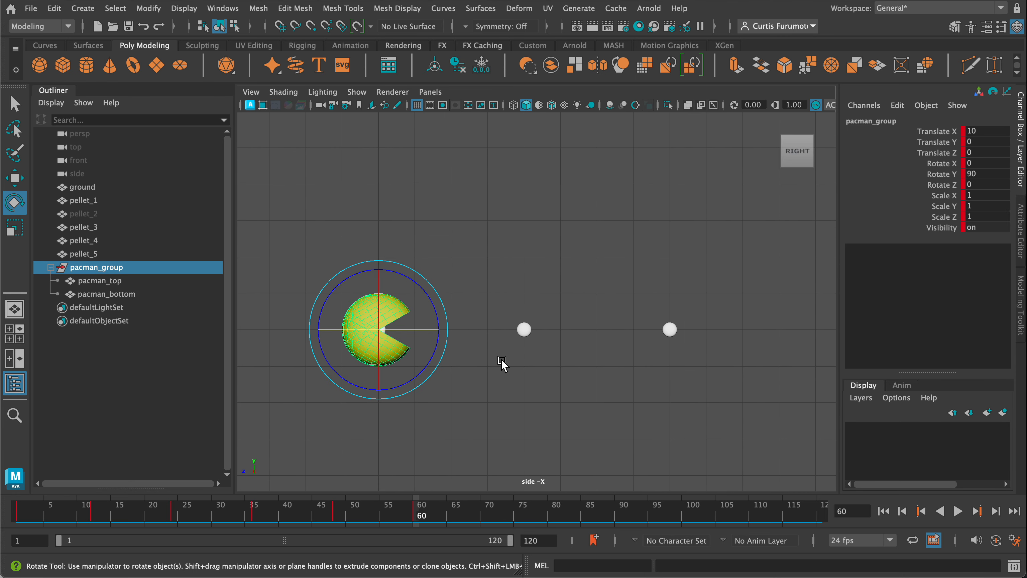
left_click_drag(423, 516, 498, 518)
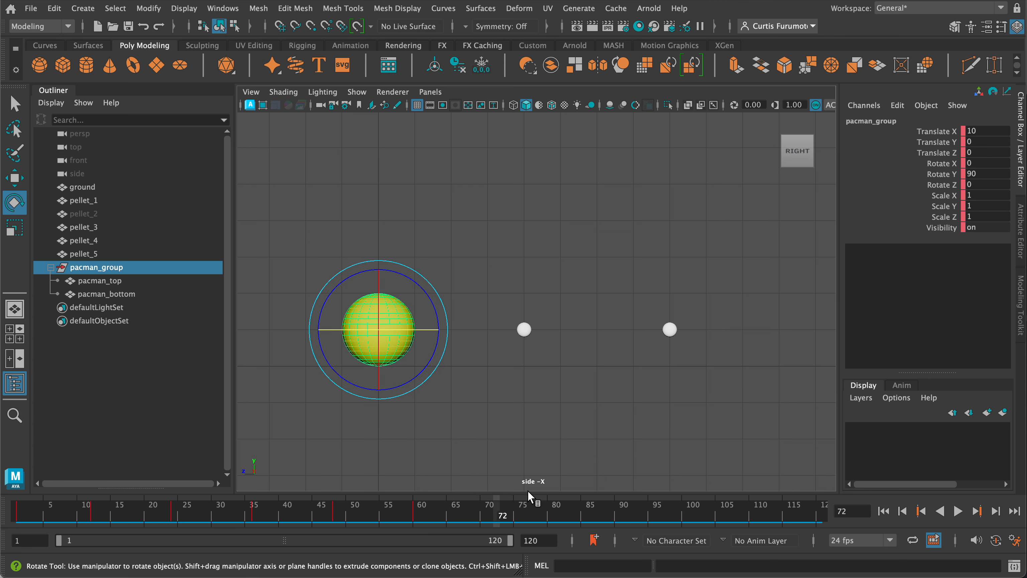
key("s")
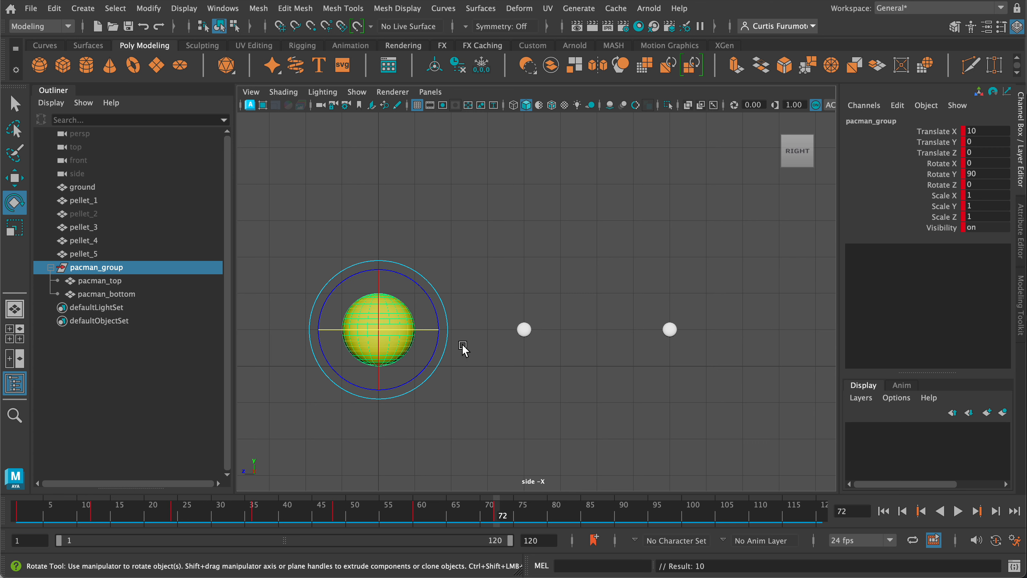
key("w")
left_click_drag(314, 332, 380, 328)
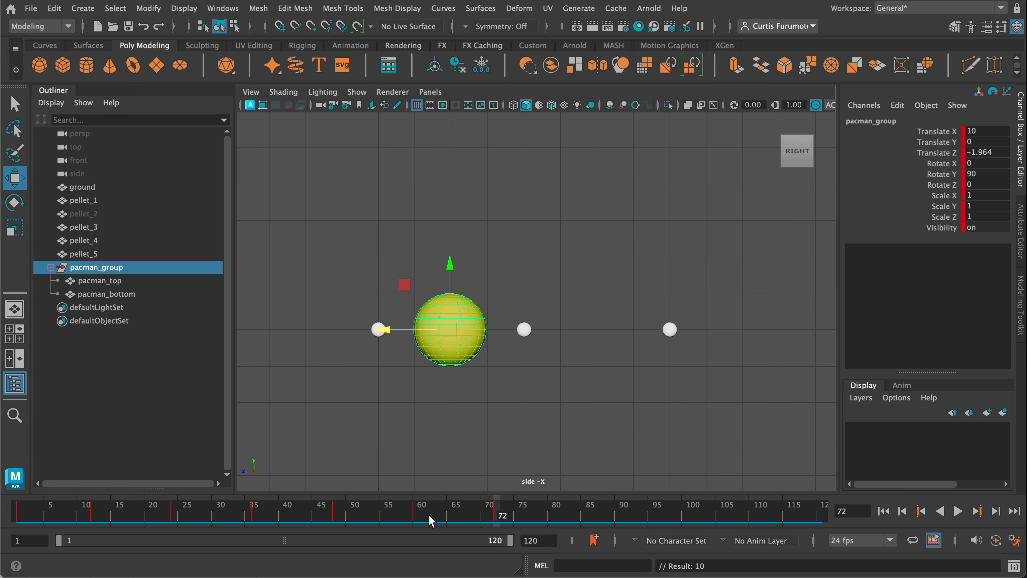
Step: Find the last frame where Pac-Man still covers the corner pellet, and set a keyframe on pellet_3 at frame 65
left_click_drag(428, 514, 455, 504)
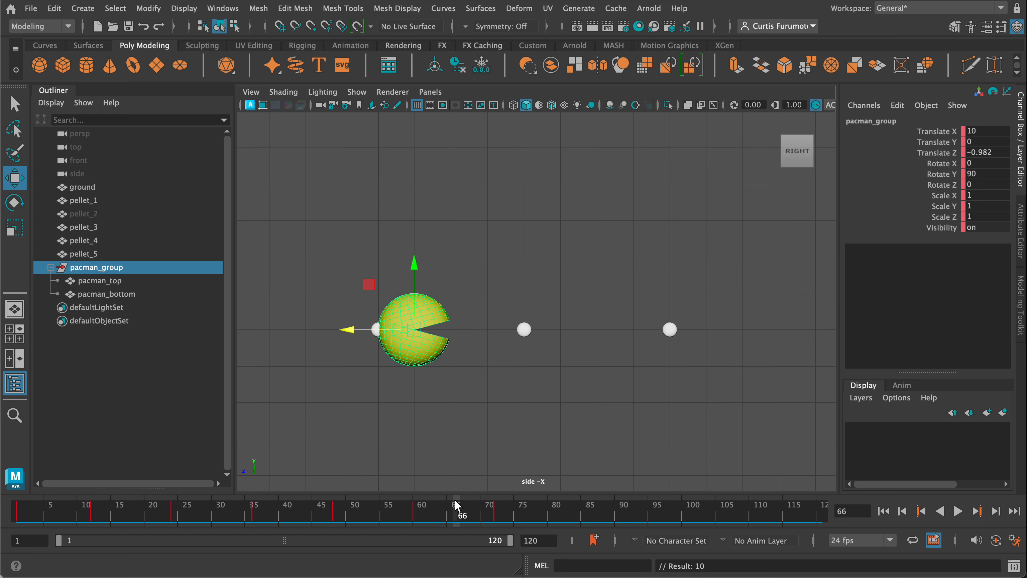
scroll(389, 384, "up", 5)
middle_click_drag(340, 354, 535, 318, "alt")
scroll(534, 318, "up", 2)
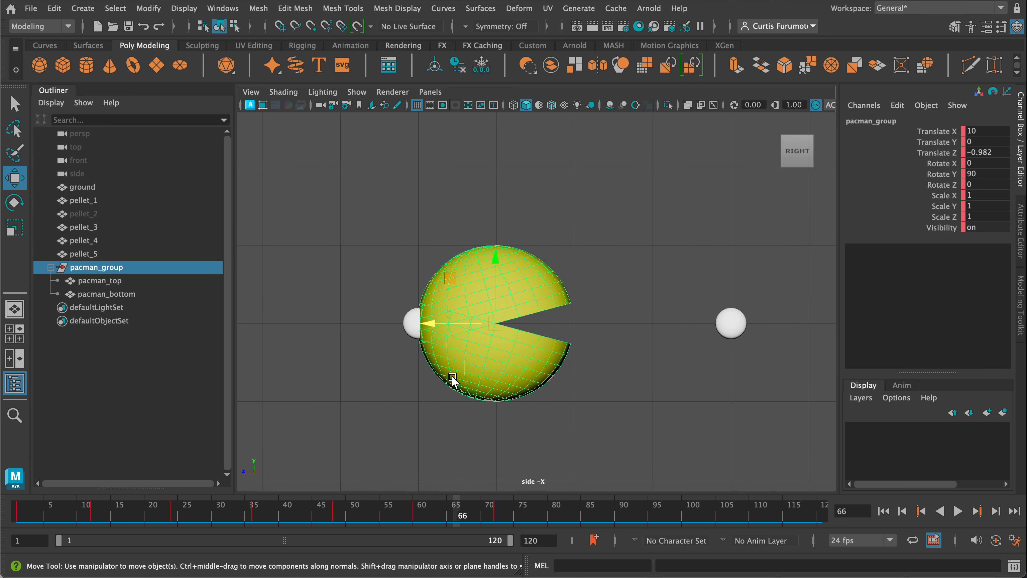
left_click(455, 509)
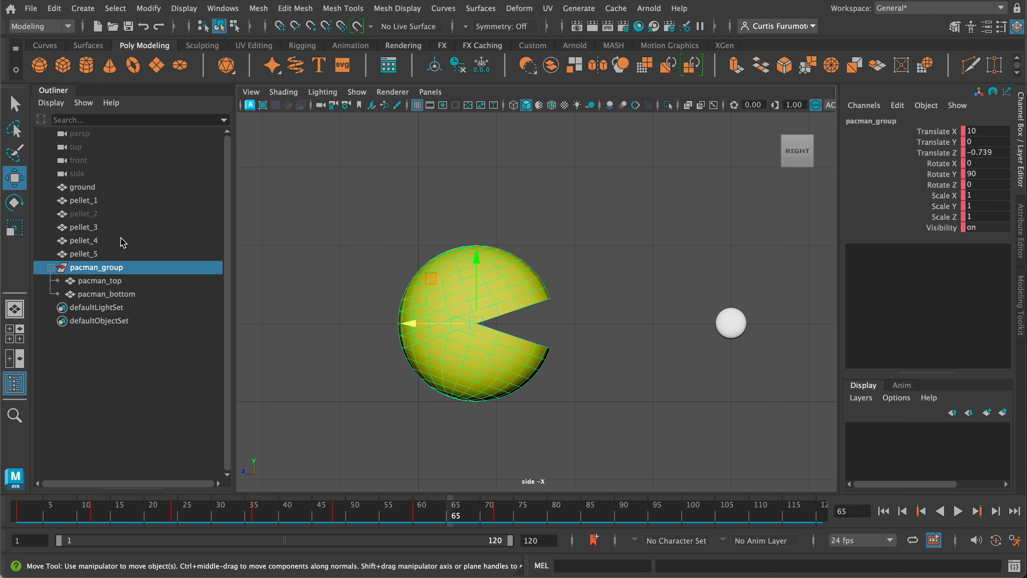
left_click(115, 227)
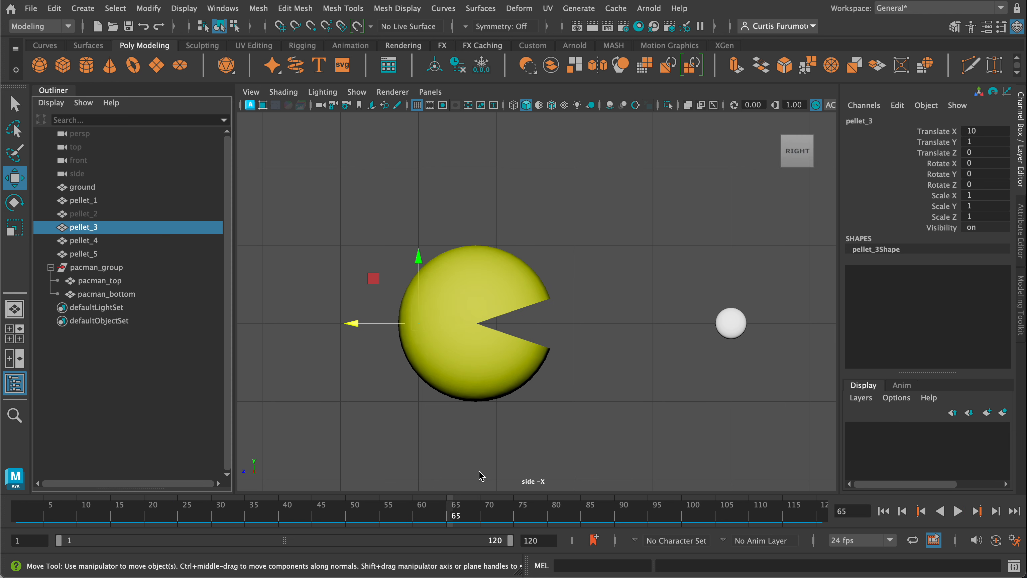
key("s")
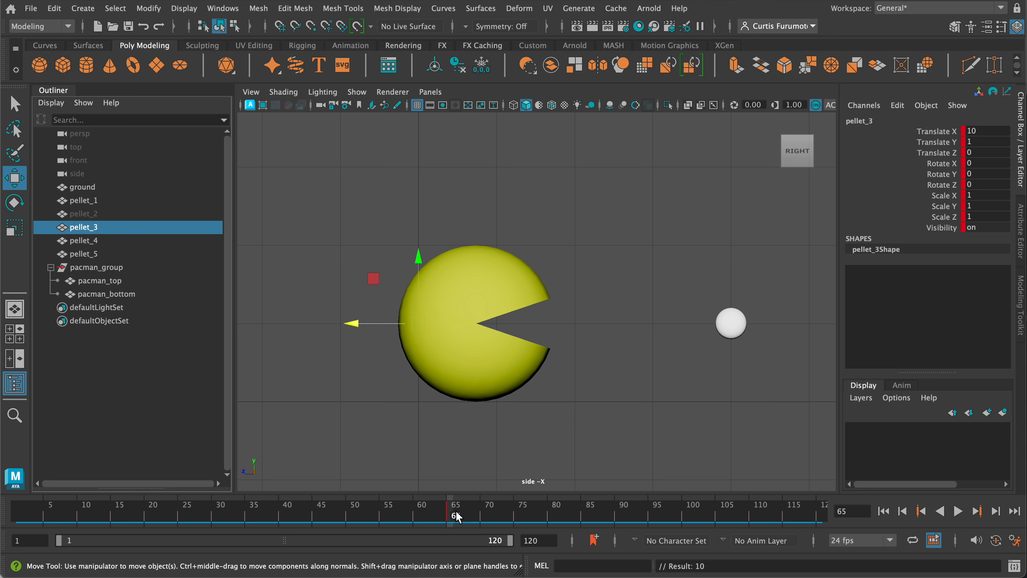
Step: Set pellet_3's Visibility to off at frame 66 and key that channel
left_click(459, 516)
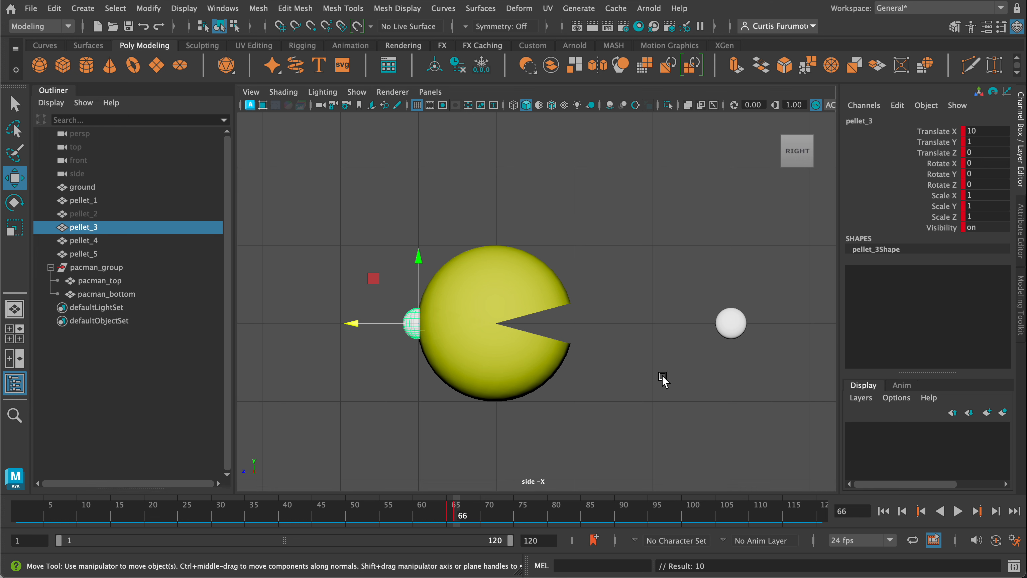
double_click(993, 227)
type("off")
key("Return")
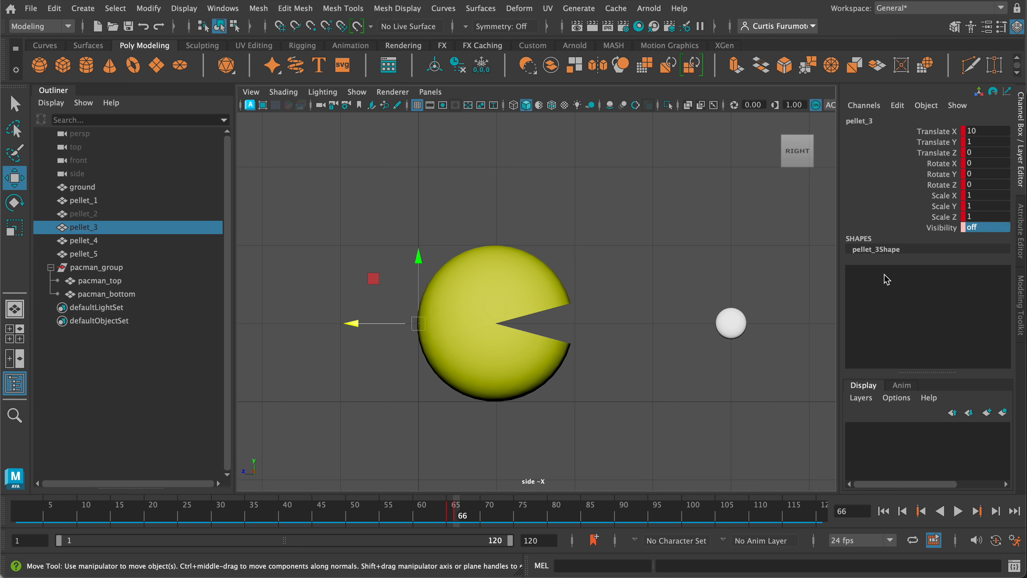
right_click(942, 228)
left_click(962, 255)
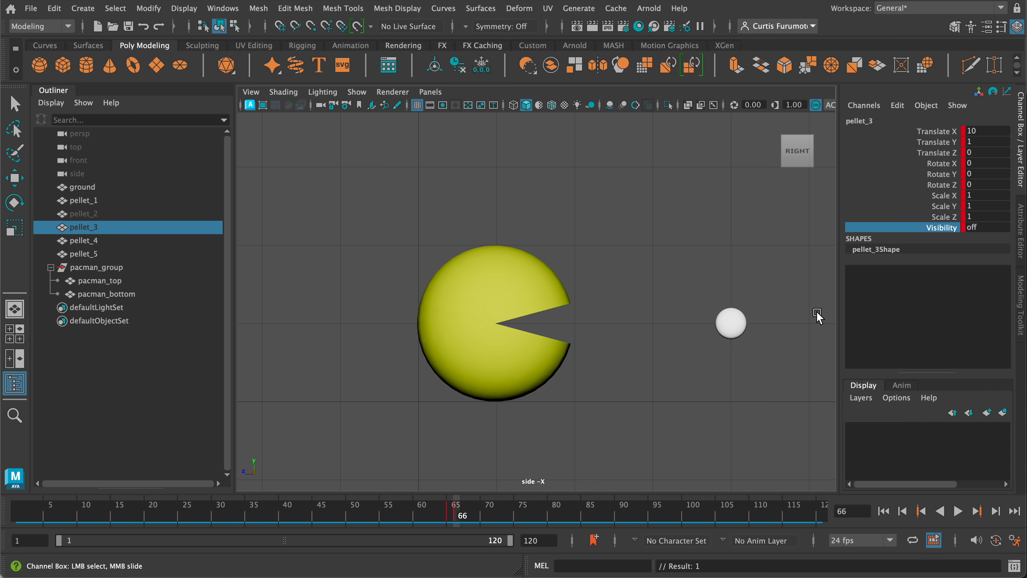
Step: Move pacman_group along Z to about -3.608 at frame 84 and about -5.998 at frame 96, keying both positions
left_click_drag(462, 513, 481, 445)
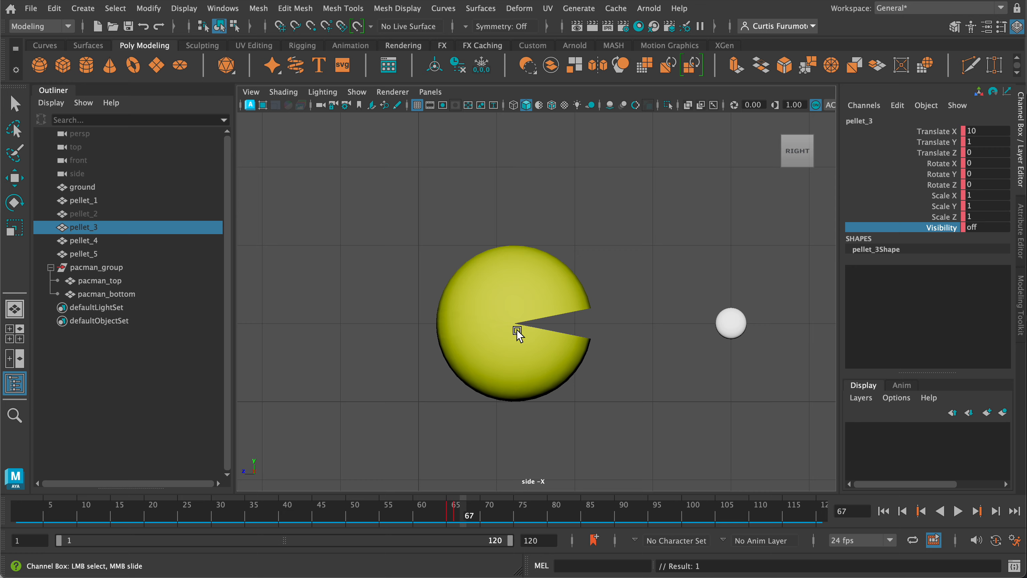
scroll(517, 330, "down", 6)
scroll(516, 305, "up", 2)
middle_click_drag(610, 291, 519, 265, "alt")
scroll(519, 265, "down", 2)
scroll(519, 268, "up", 2)
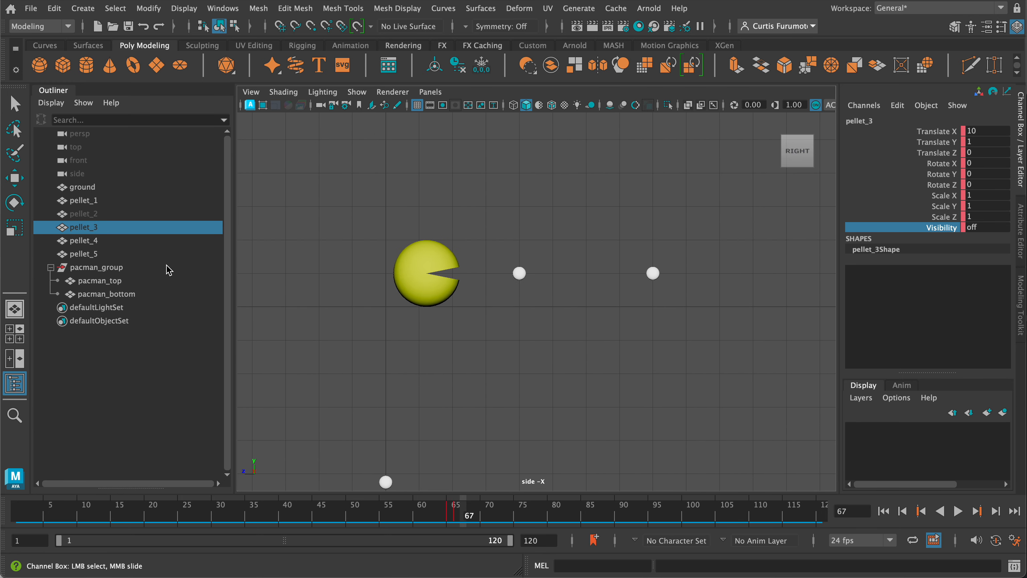
left_click(114, 268)
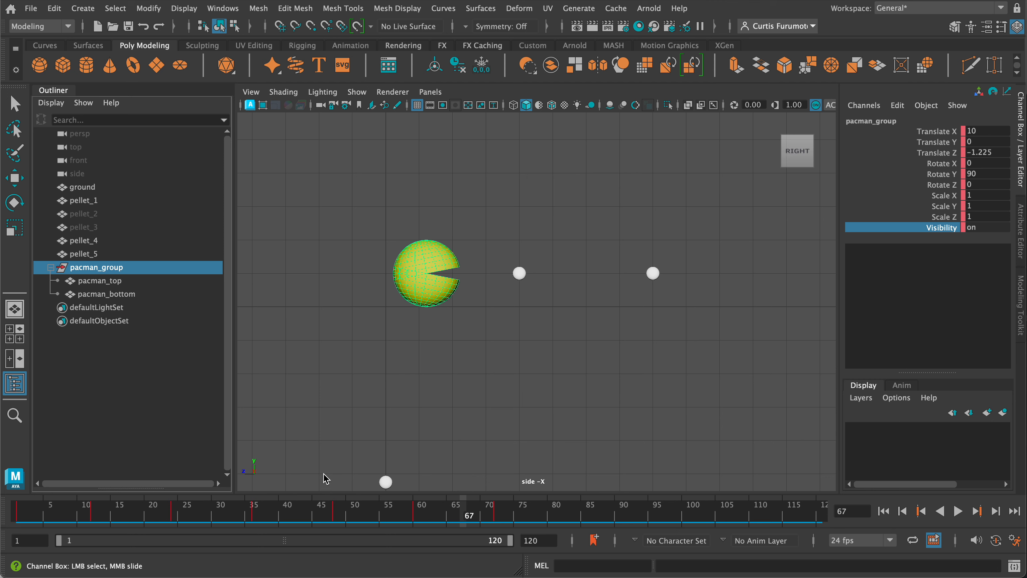
left_click(498, 519)
scroll(528, 487, "up", 3)
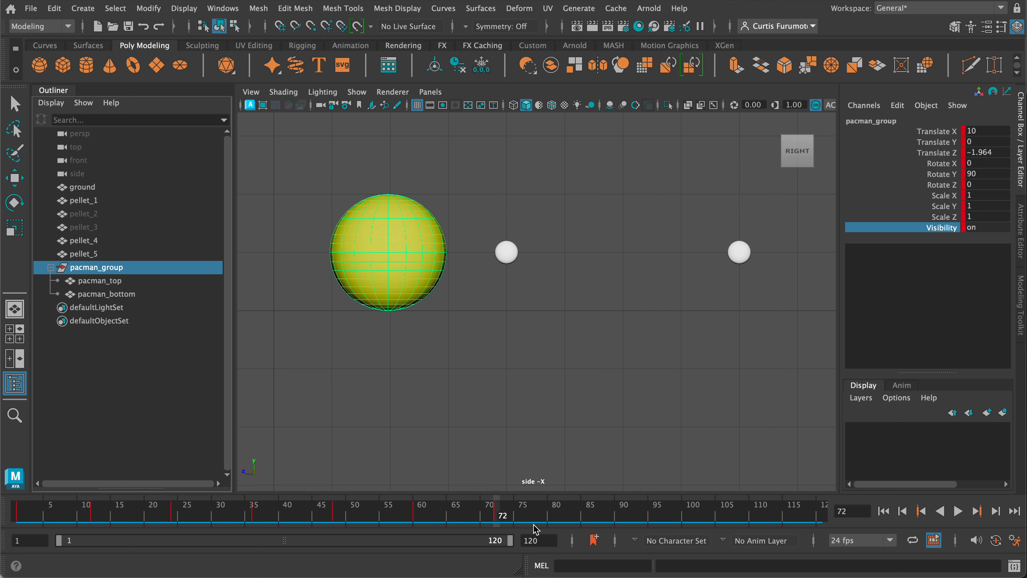
left_click_drag(501, 518, 572, 519)
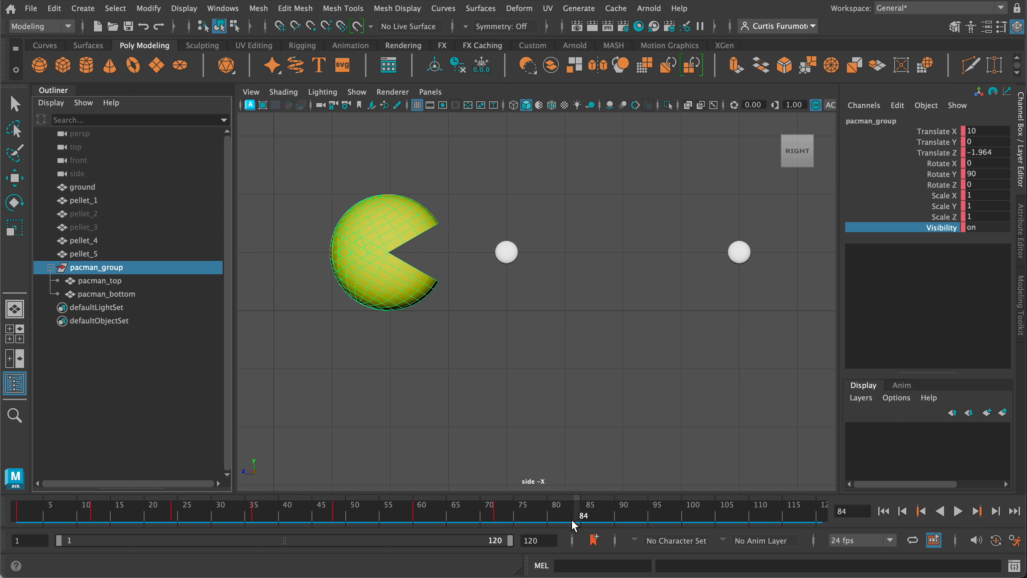
key("w")
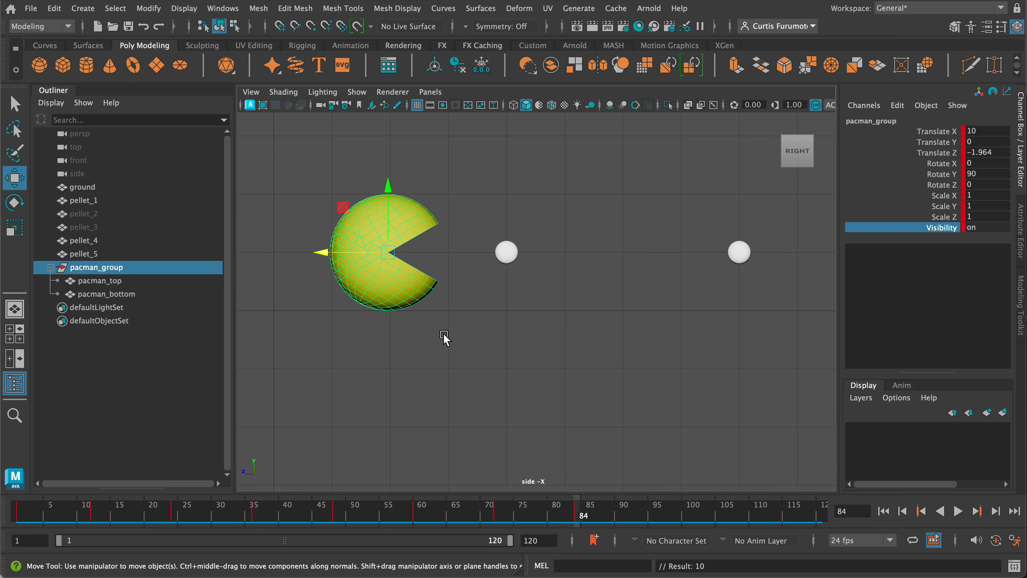
left_click_drag(324, 253, 419, 259)
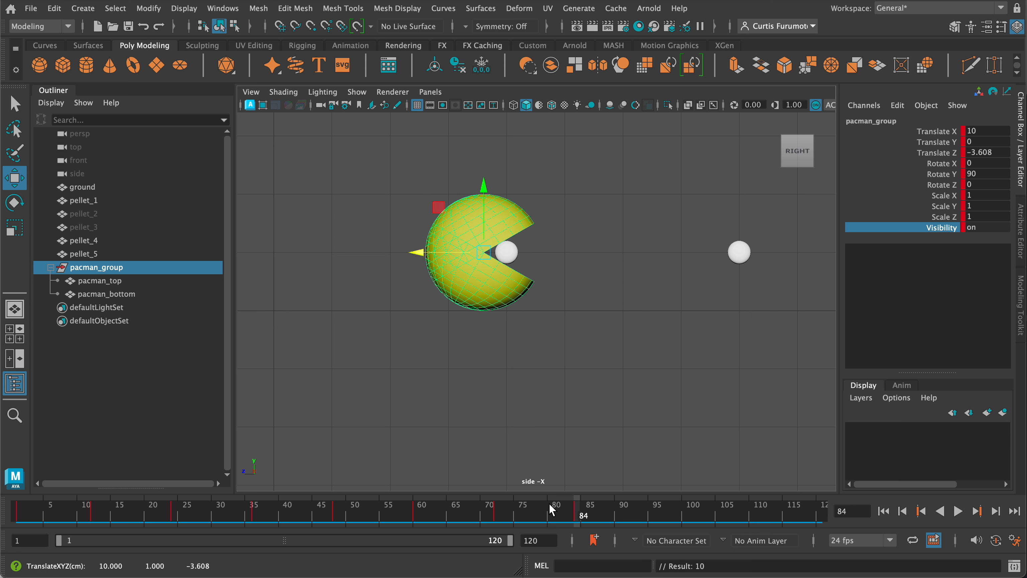
left_click_drag(552, 511, 658, 526)
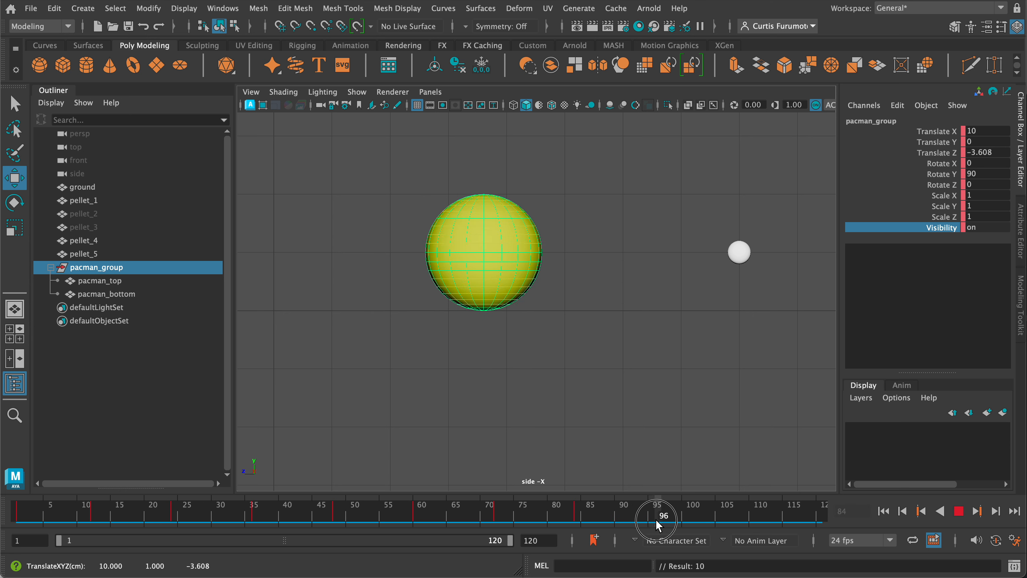
left_click_drag(421, 254, 560, 259)
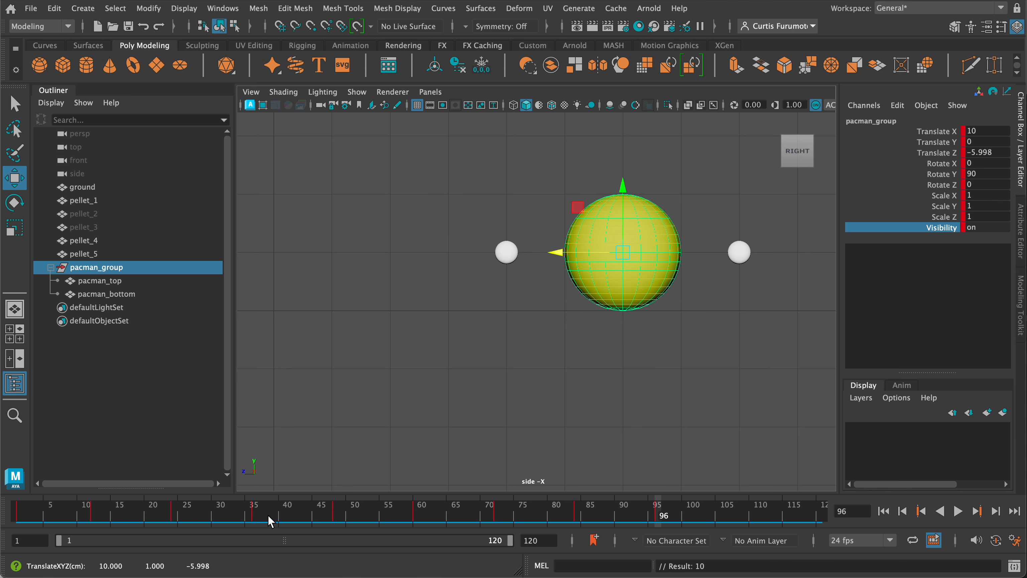
Step: Find the last frame where Pac-Man still covers pellet_4, and set a keyframe on the pellet at frame 88
left_click(85, 241)
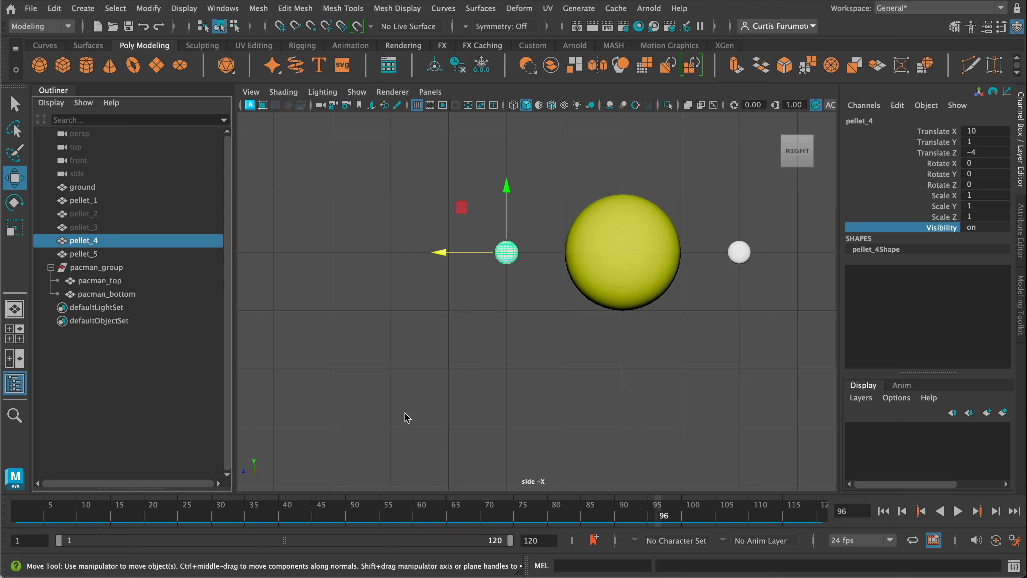
left_click_drag(655, 498, 608, 516)
left_click(611, 517)
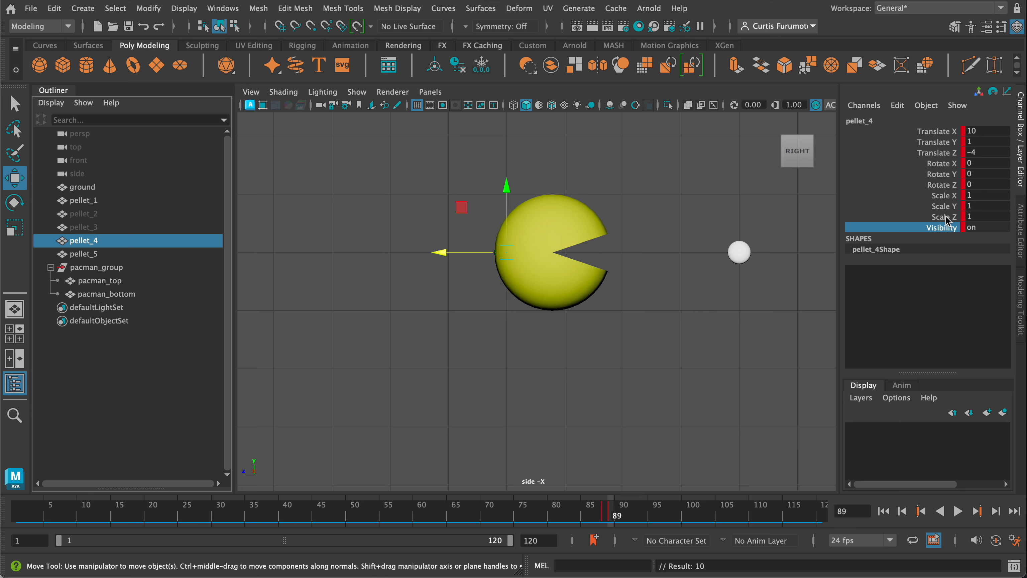
Step: Set pellet_4's Visibility to off at frame 89 and key it
left_click(985, 228)
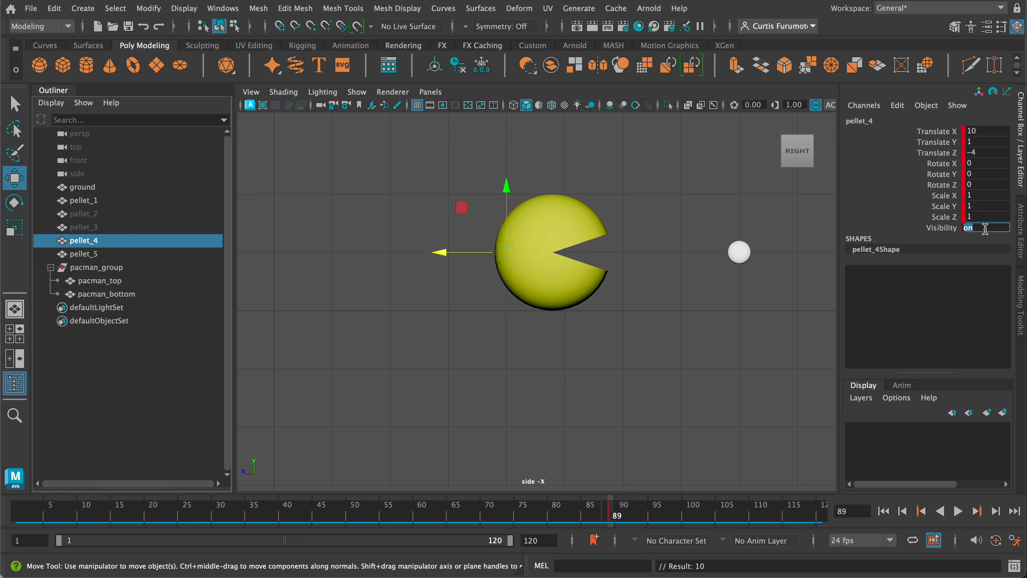
type("off")
key("Return")
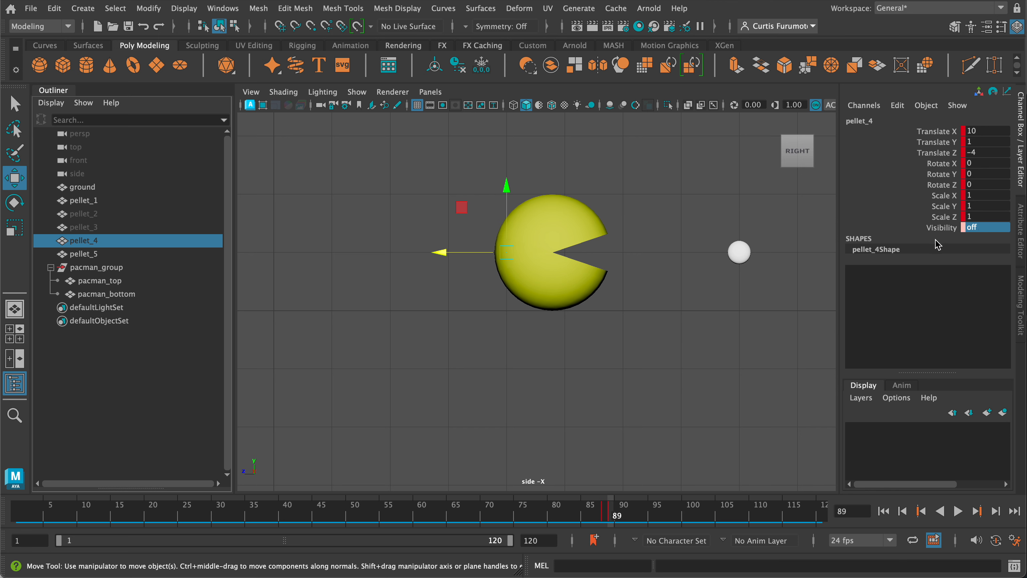
key("s")
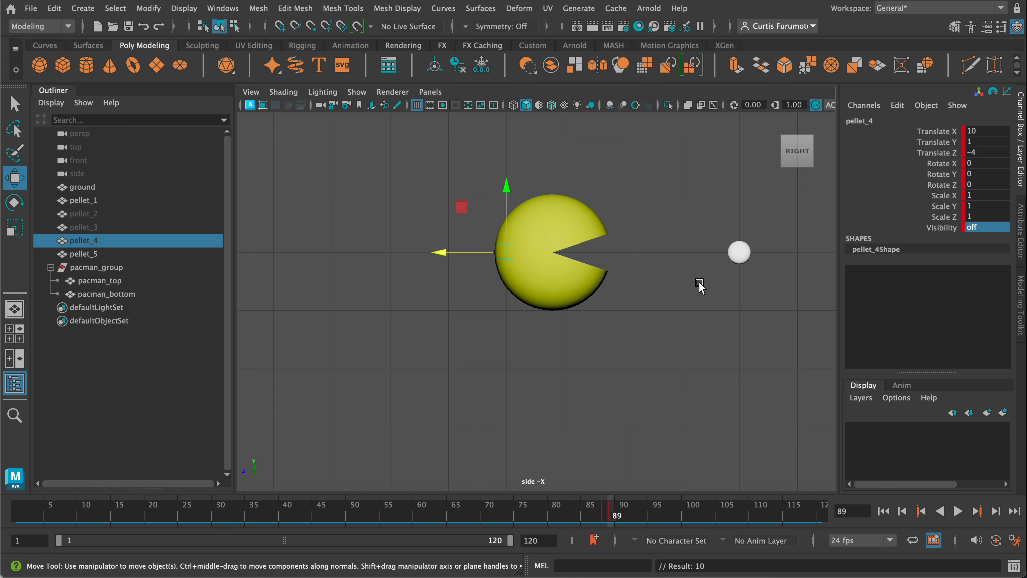
left_click(442, 253)
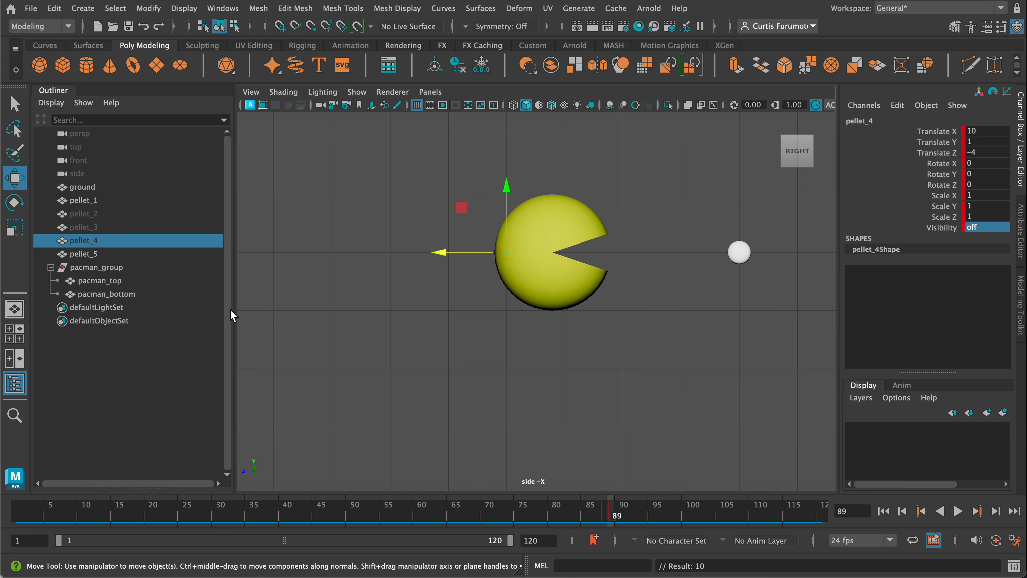
Step: Move pacman_group along Z to about -7.642 at frame 108 so its open mouth surrounds pellet_5, and key the position
left_click(97, 268)
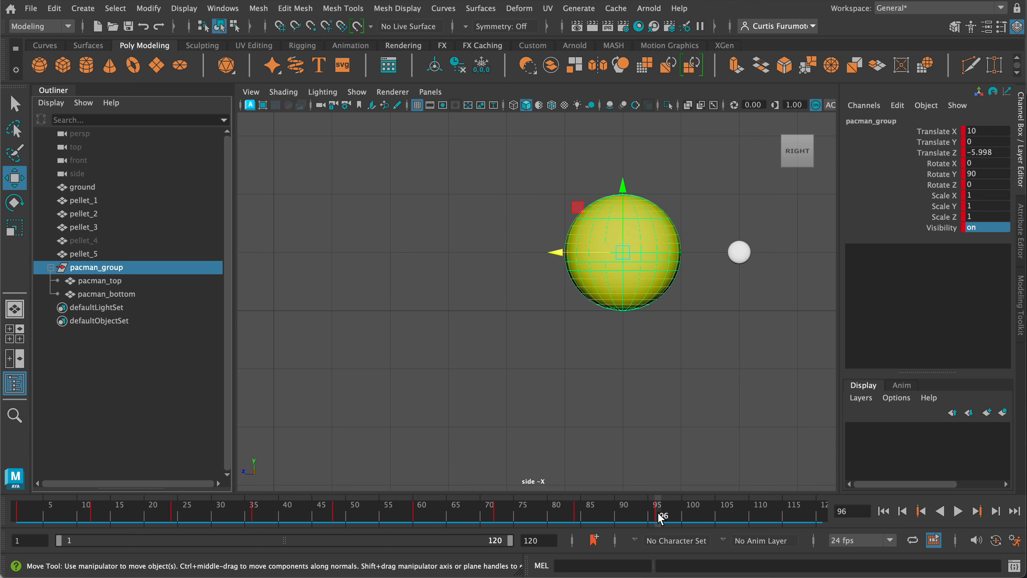
key("space")
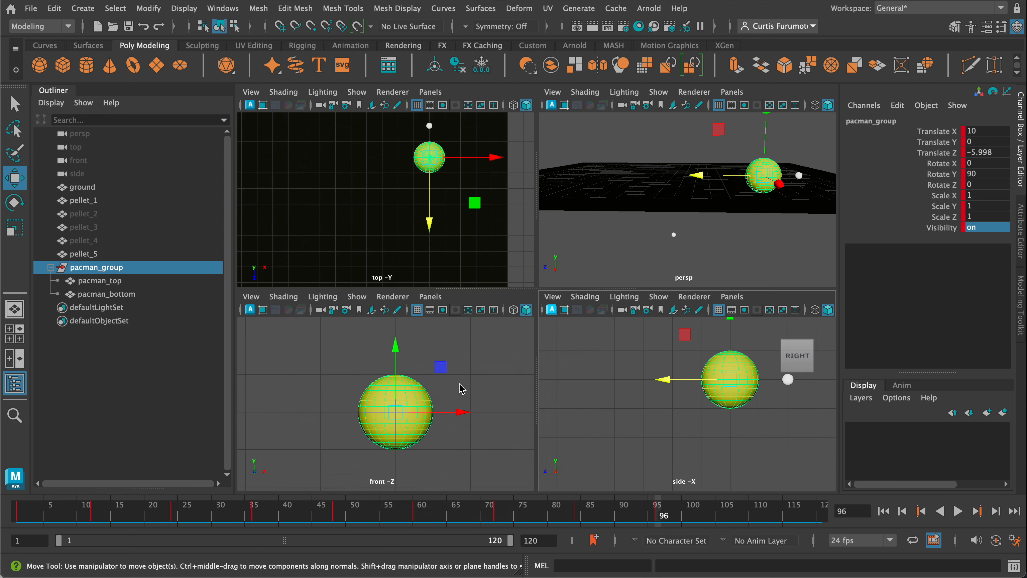
key("space")
key("space")
key("space")
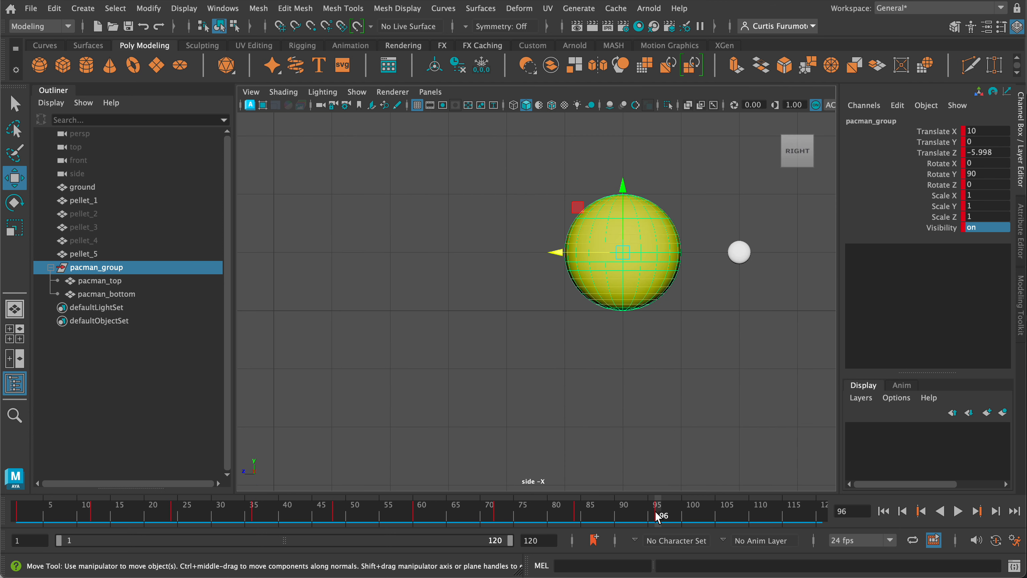
left_click_drag(658, 517, 743, 519)
left_click_drag(555, 252, 647, 266)
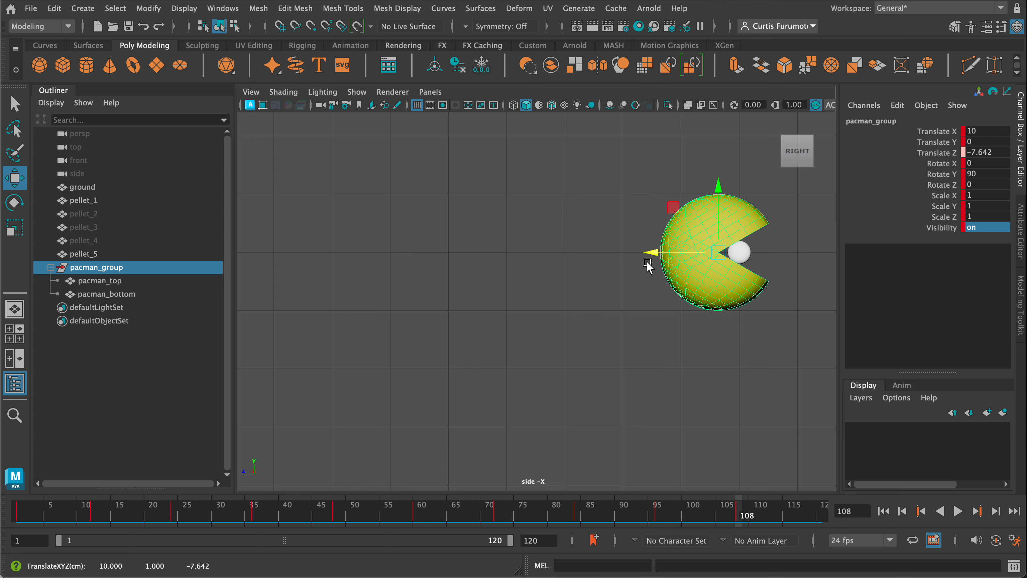
Step: Move pacman_group past pellet_5 along Z to about -9.989 at frame 120 and key it
scroll(678, 349, "down", 3)
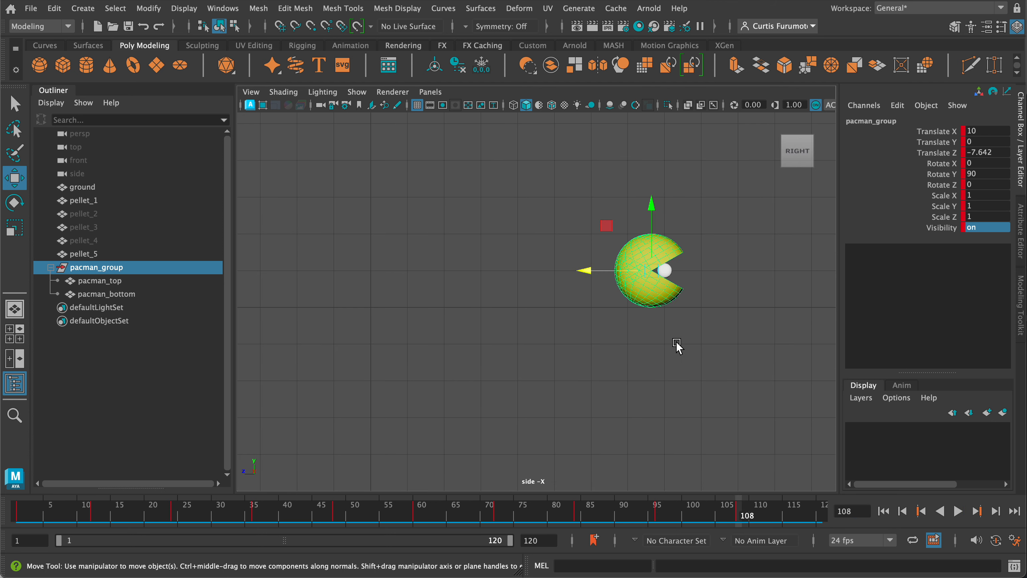
left_click(820, 523)
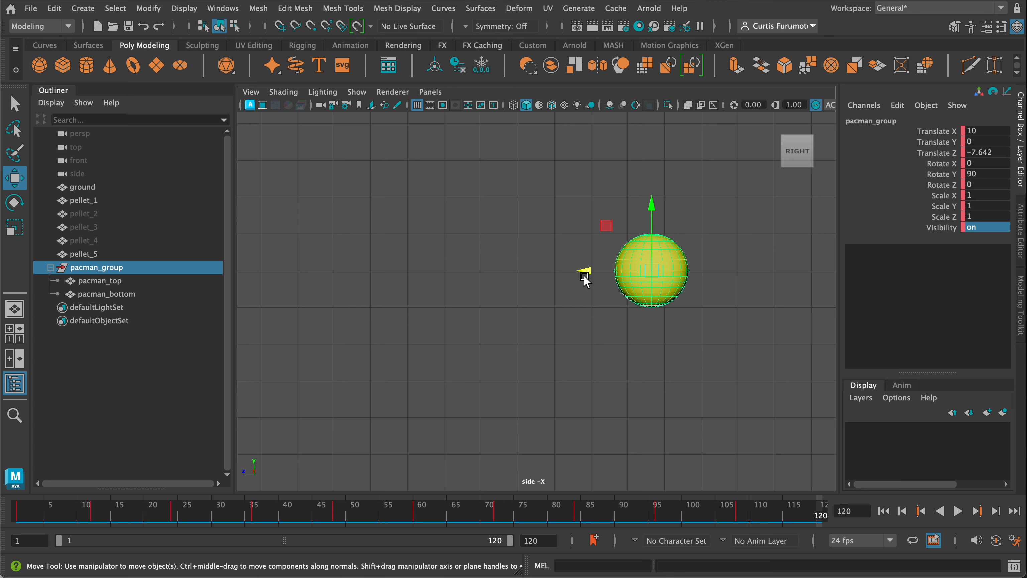
left_click_drag(585, 275, 669, 279)
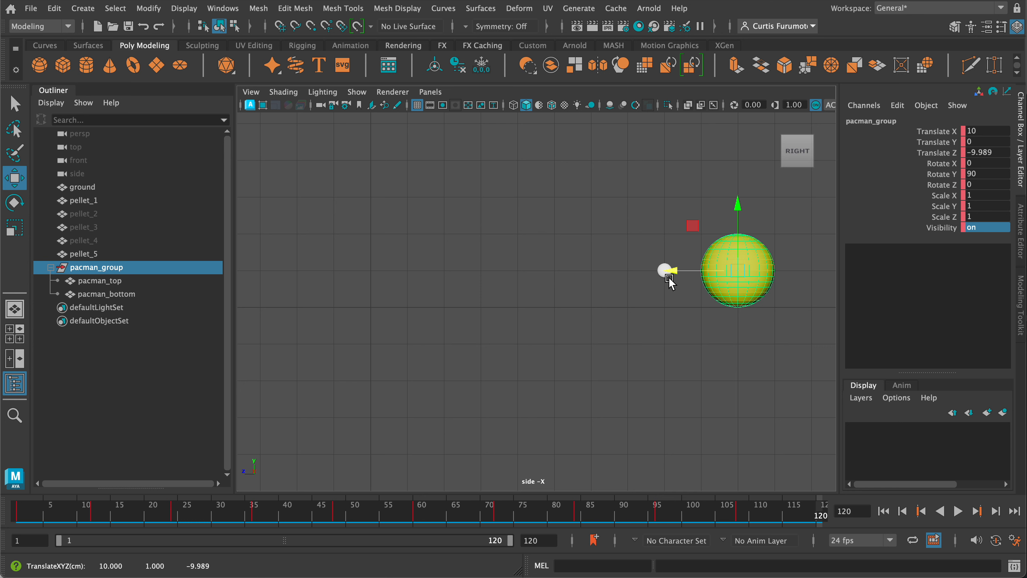
key("s")
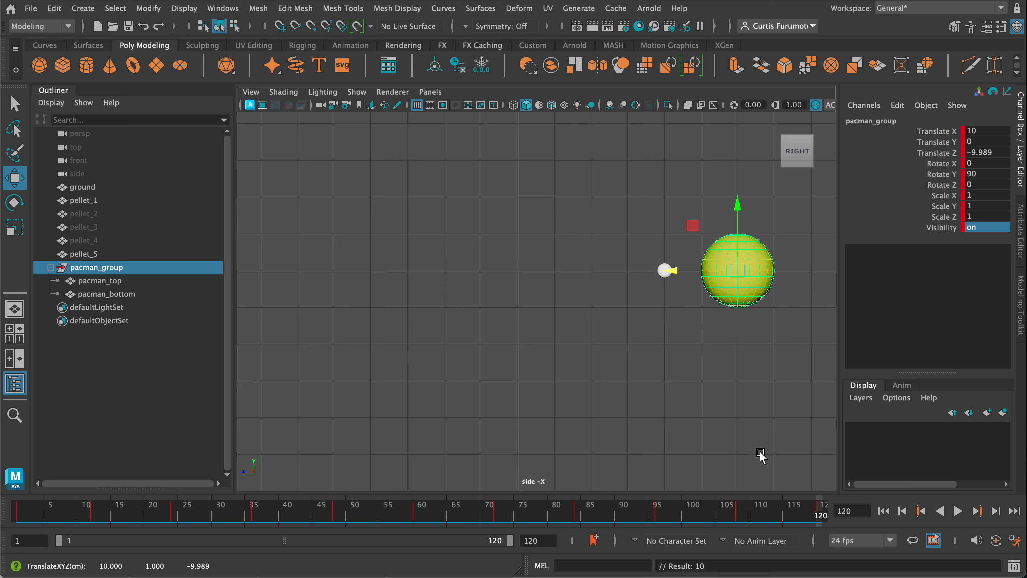
Step: Find the last frame where Pac-Man still fully covers pellet_5, and set a keyframe on the pellet at frame 112
left_click_drag(643, 248, 678, 287)
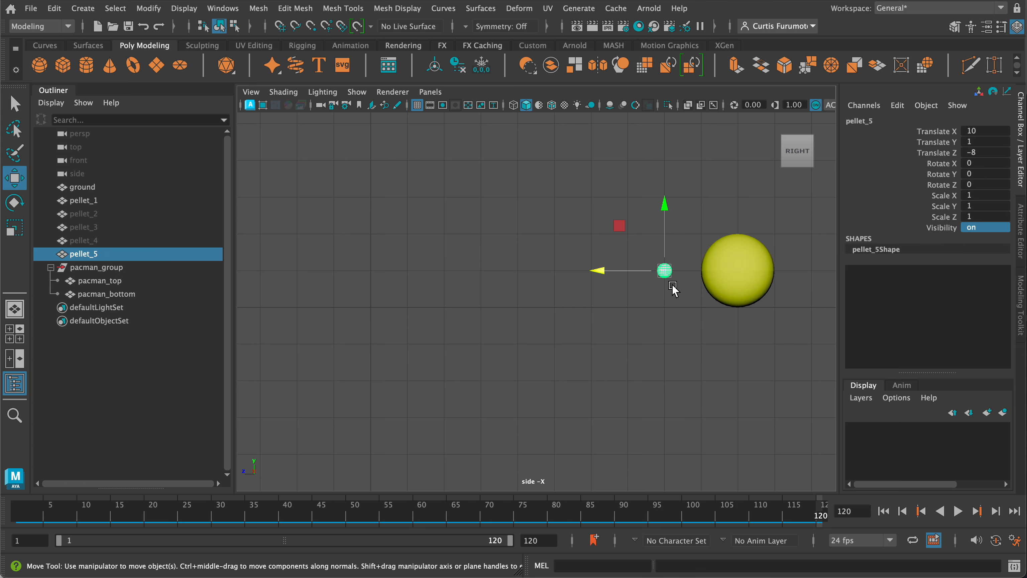
scroll(680, 288, "up", 1)
middle_click_drag(679, 288, 600, 285, "alt")
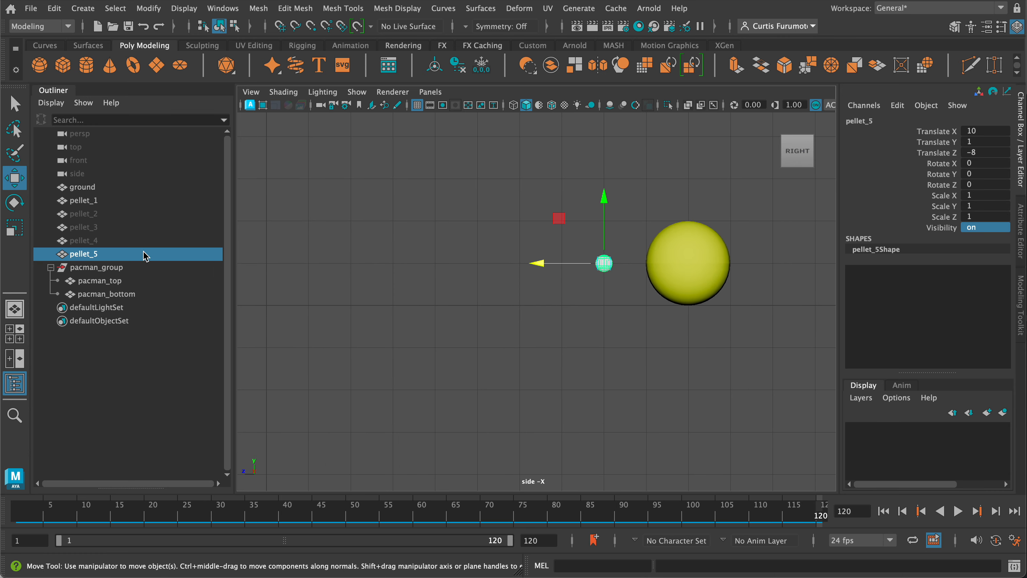
mouse_move(772, 518)
left_mouse_down()
mouse_move(706, 509)
mouse_move(770, 506)
left_mouse_up()
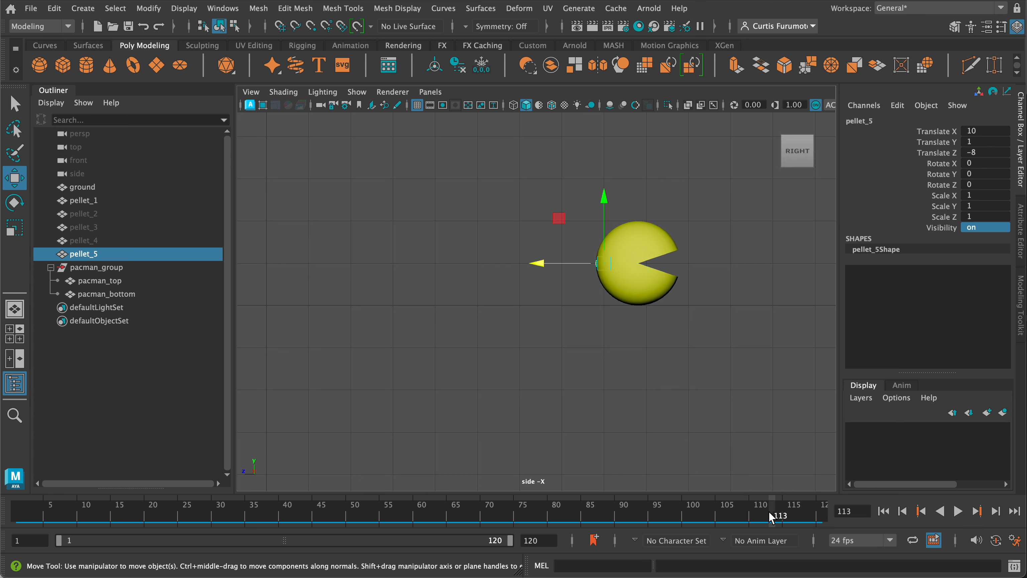
left_click_drag(774, 514, 768, 513)
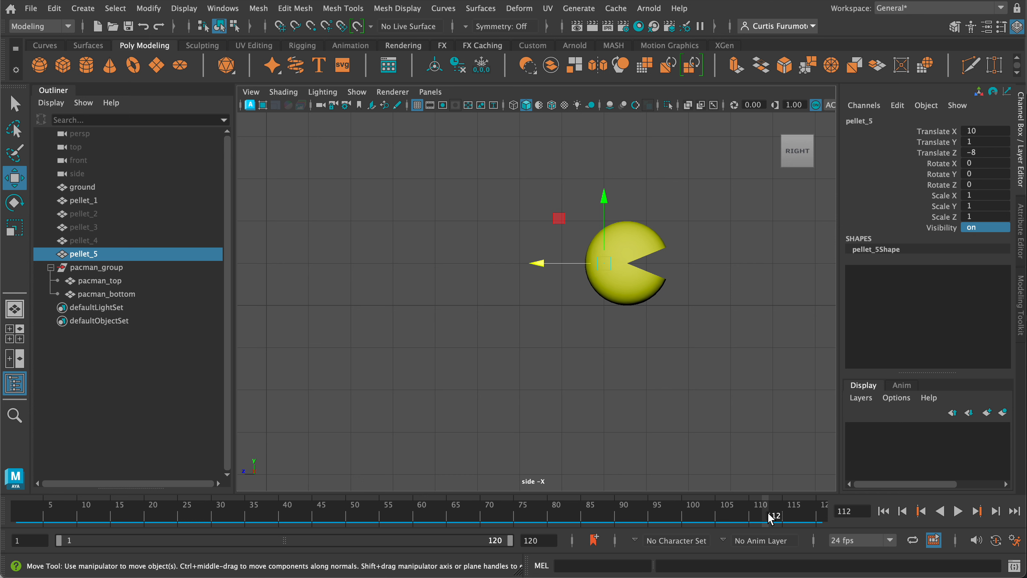
key("s")
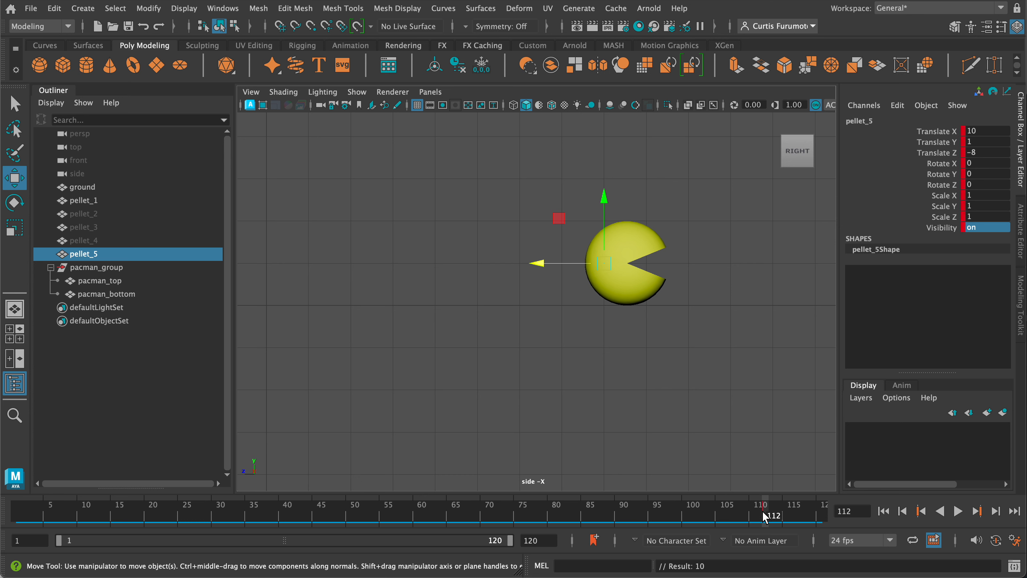
Step: Set pellet_5's Visibility to off at frame 113 and key that channel
left_click_drag(765, 517, 773, 514)
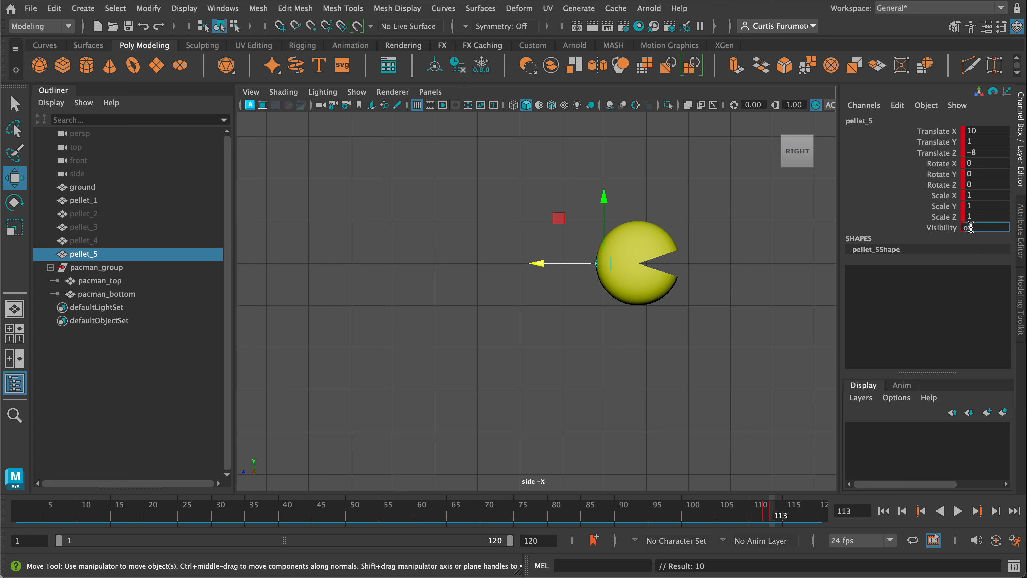
left_click(940, 229)
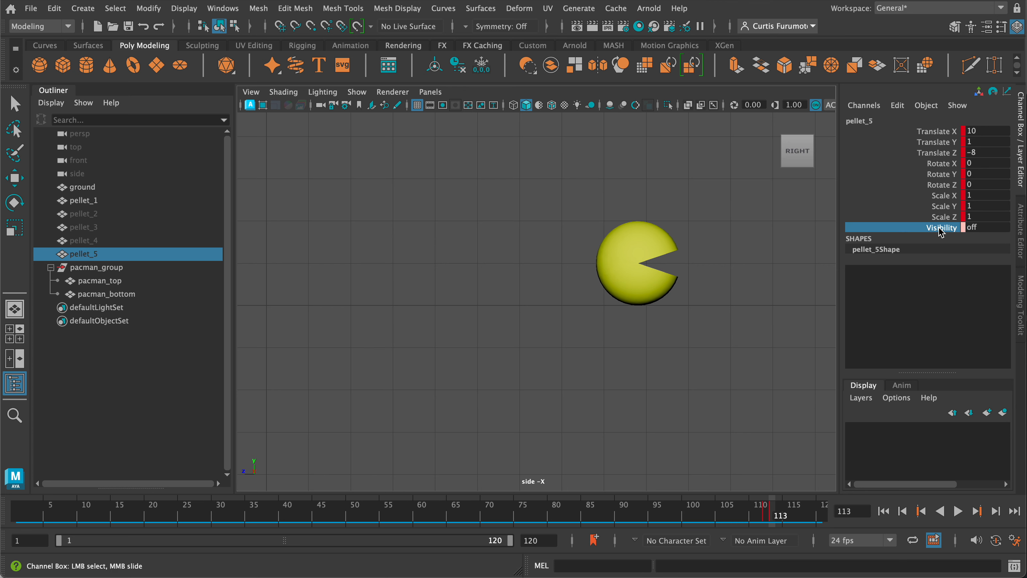
right_click(941, 230)
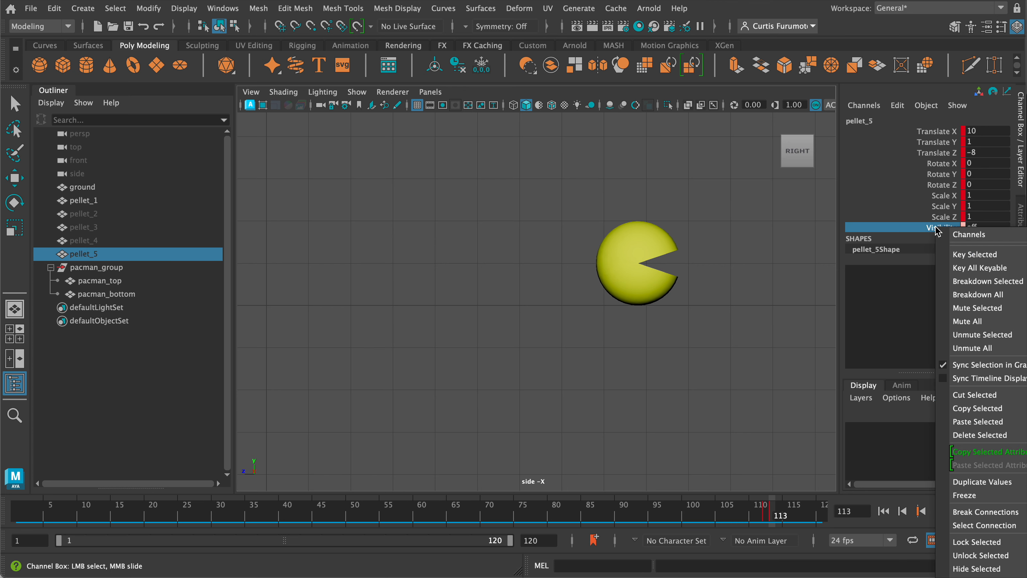
left_click(970, 253)
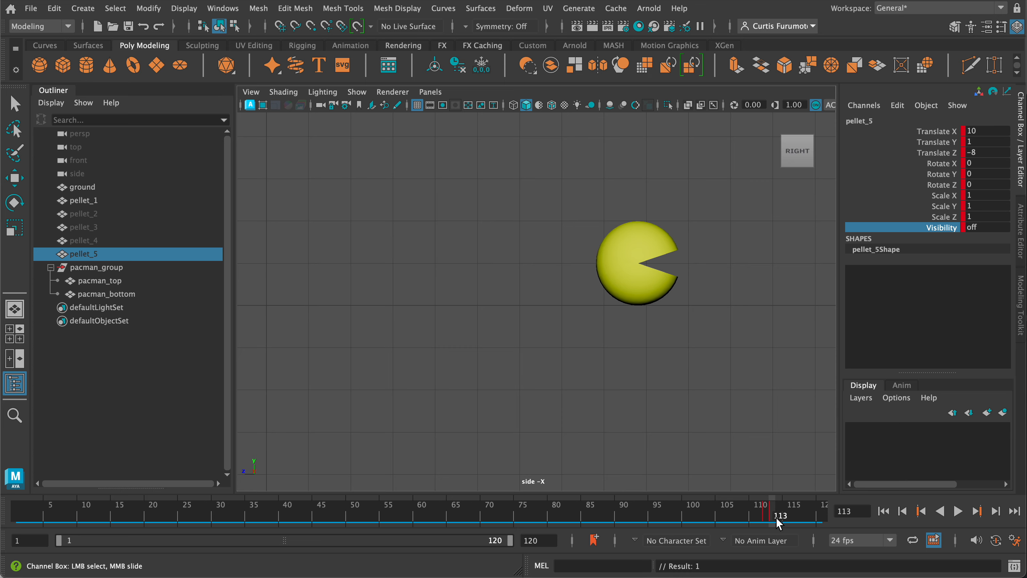
Step: Play back the animation and show the whole ground plane with Pac-Man in an angled perspective view
key("alt+v")
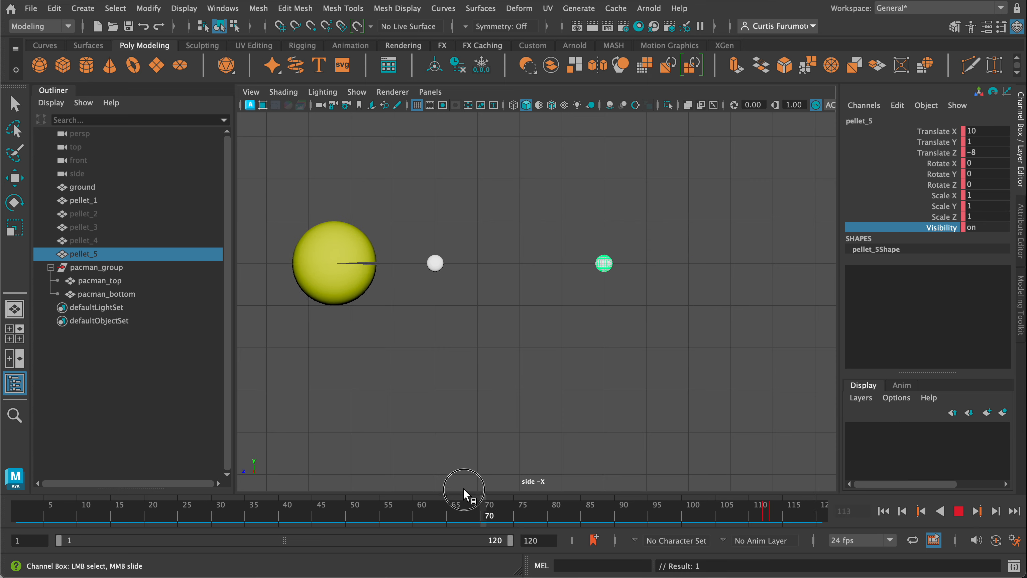
key("space")
key("space")
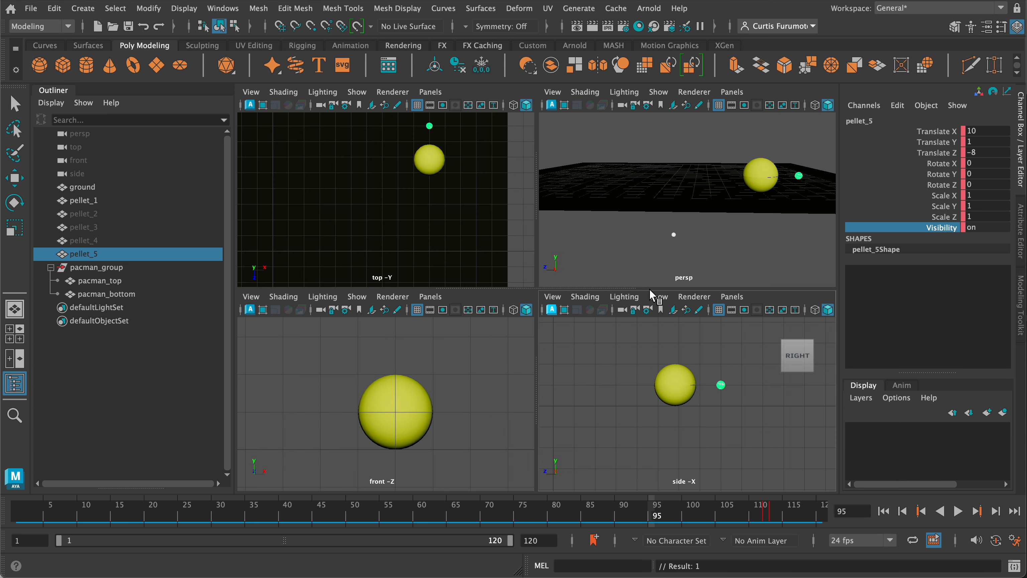
scroll(633, 291, "down", 5)
left_click_drag(633, 292, 612, 319, "alt")
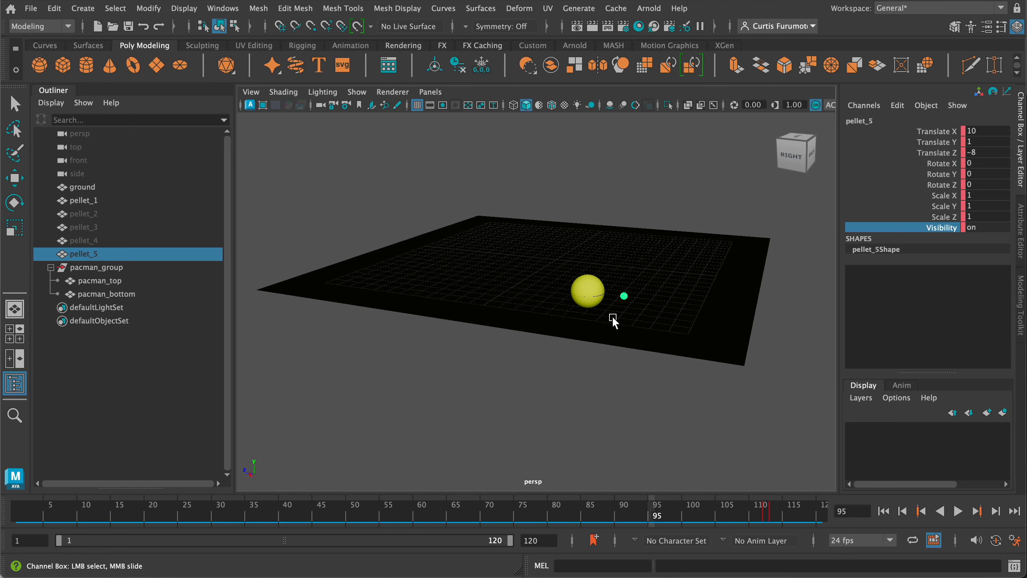
Step: Clear the pellet selection and play back the animation from a raised front perspective and a closer, lower one
scroll(612, 319, "up", 2)
left_click(474, 387)
key("w")
left_click_drag(474, 388, 640, 344, "alt")
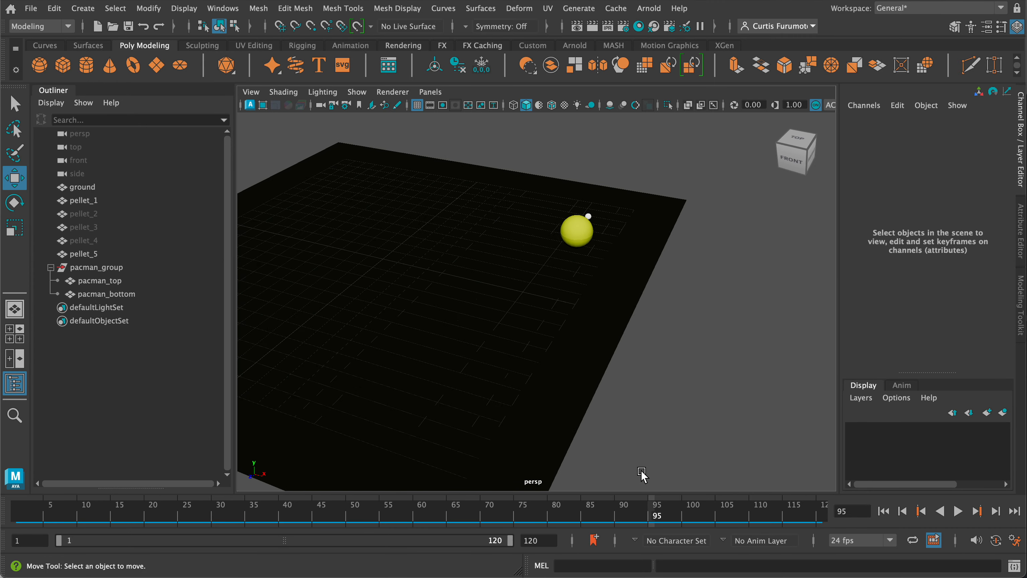
key("alt+v")
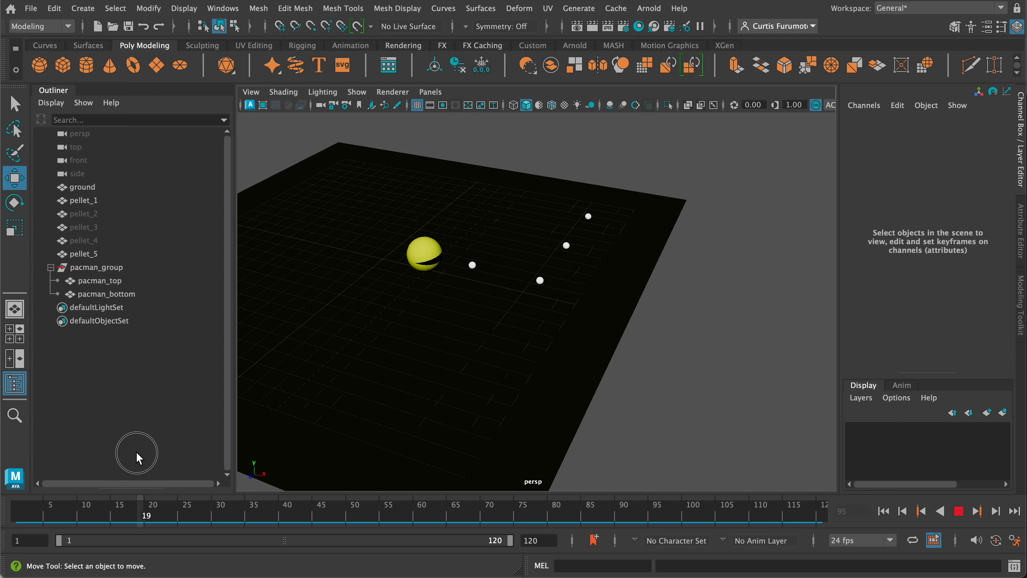
key("alt+v")
left_click_drag(364, 356, 415, 352, "alt")
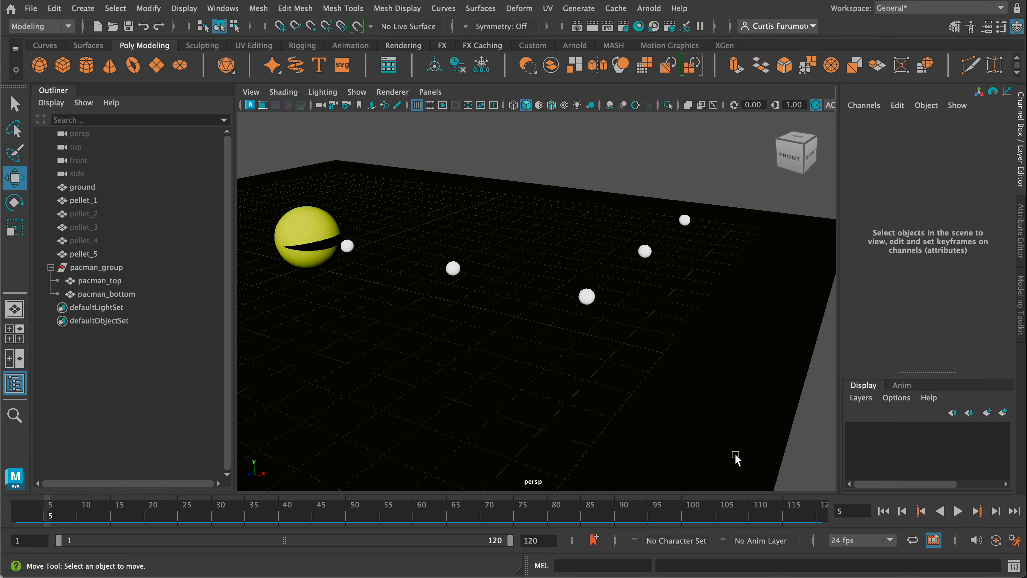
Step: Play the animation from frame 1 and watch it from the opposite side of the pellet path, ending with playback stopped
left_click_drag(497, 509, 12, 510)
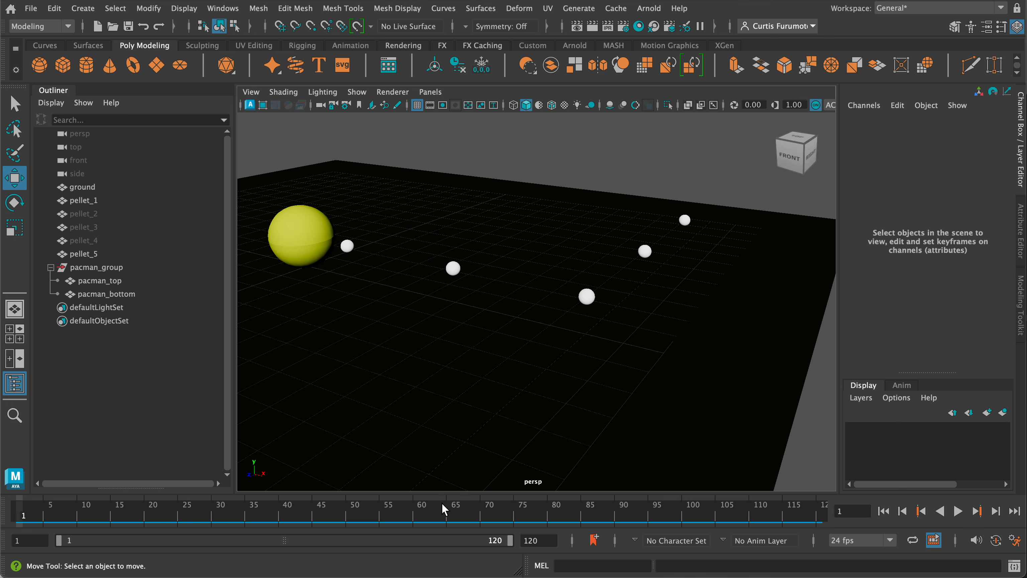
left_click(958, 511)
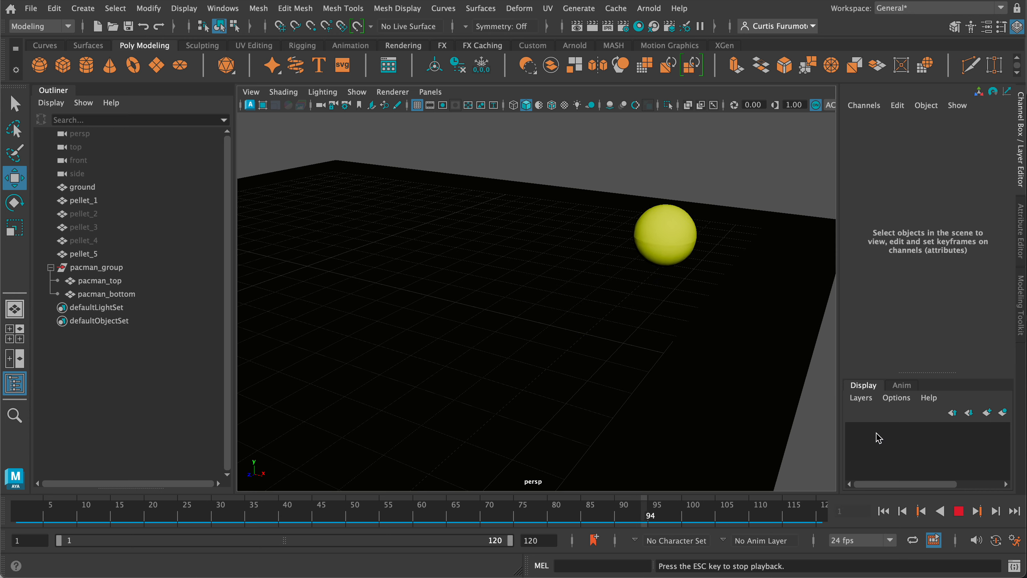
left_click_drag(747, 351, 672, 344, "alt")
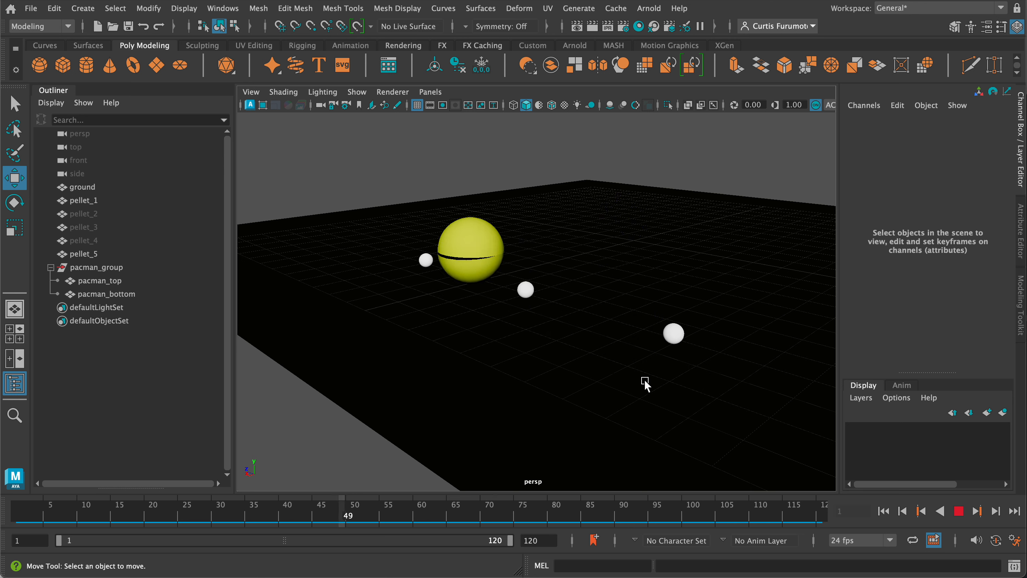
left_click(958, 512)
left_click(958, 511)
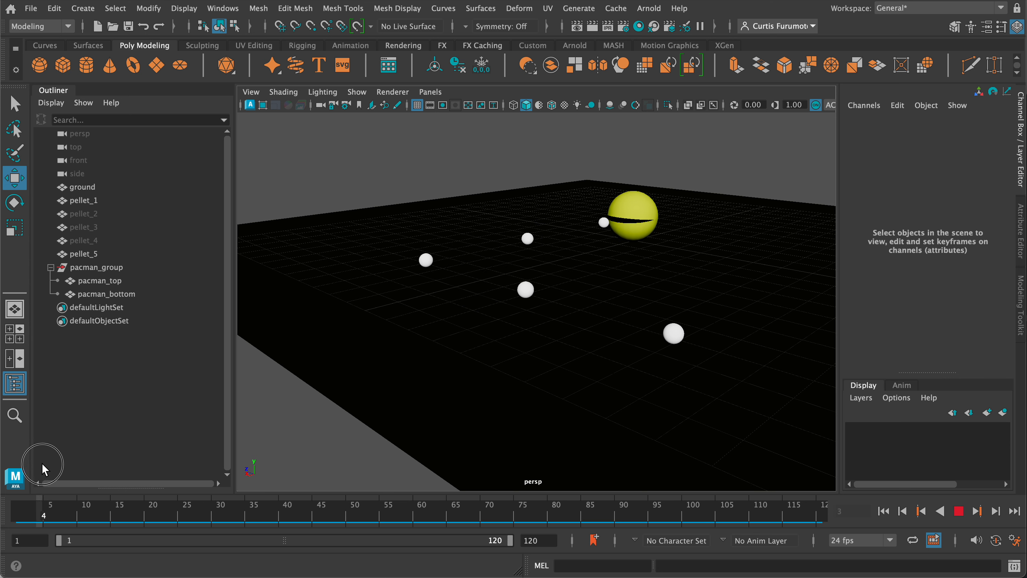
key("Escape")
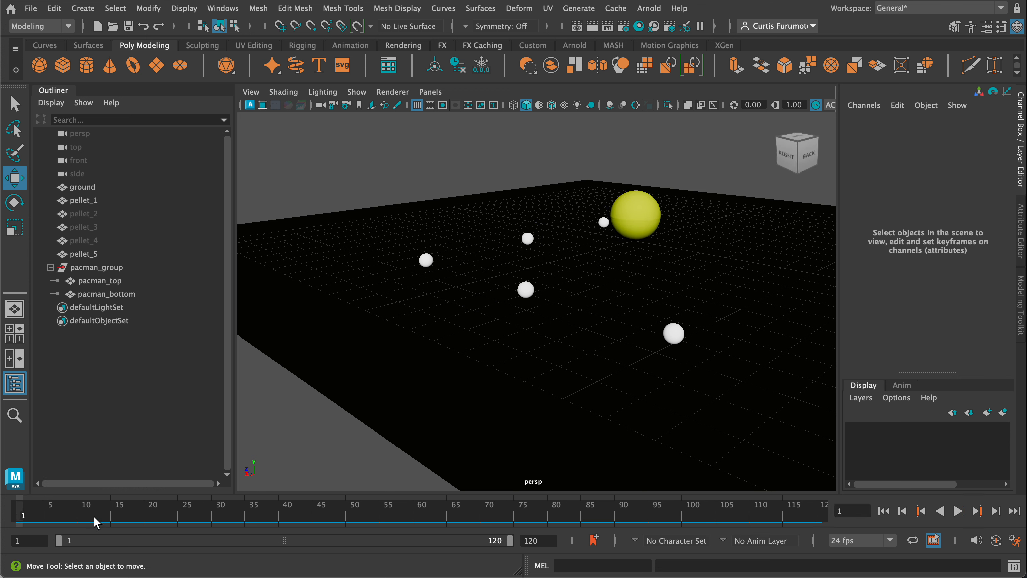
Step: Scale the ground plane up uniformly to about 2.274 at frame 1
mouse_move(27, 526)
left_mouse_down()
mouse_move(35, 519)
mouse_move(11, 519)
mouse_move(112, 519)
mouse_move(24, 520)
left_mouse_up()
left_click_drag(498, 388, 472, 396, "alt")
left_click(475, 387)
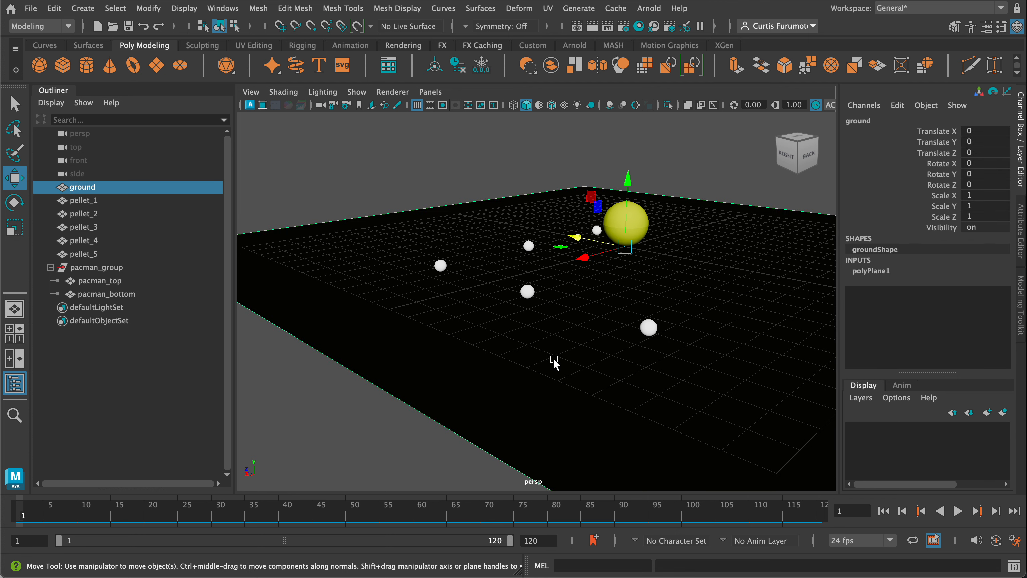
key("e")
key("r")
left_click_drag(620, 258, 796, 258)
left_click_drag(626, 250, 746, 289)
middle_click_drag(746, 289, 734, 221, "alt")
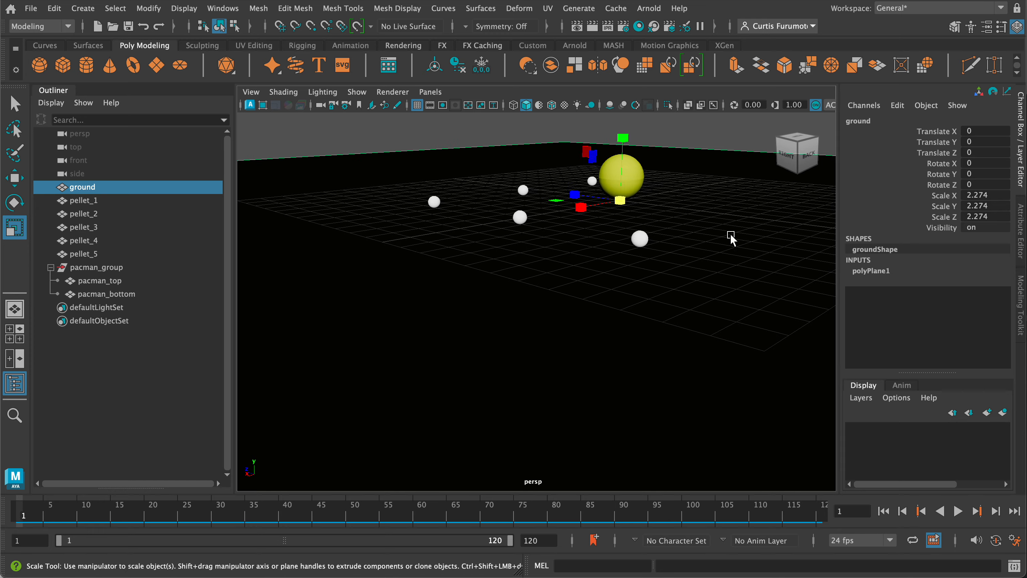
Step: Frame Pac-Man and all five pellets from a raised corner angle with only ground behind them, and hide the viewport grid
left_click_drag(734, 231, 725, 244, "alt")
middle_click_drag(712, 224, 559, 183, "alt")
scroll(584, 213, "down", 2)
left_click_drag(561, 188, 513, 178, "alt")
middle_click_drag(510, 173, 507, 175, "alt")
left_click_drag(500, 175, 495, 187, "alt")
middle_click_drag(515, 179, 506, 212, "alt")
left_click_drag(493, 224, 494, 222, "alt")
middle_click_drag(498, 208, 493, 220, "alt")
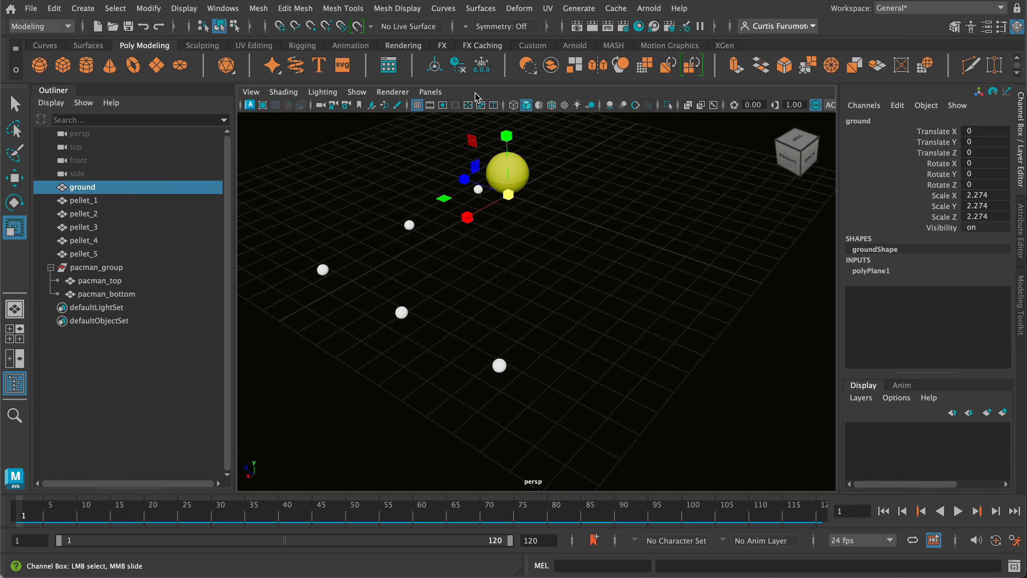
left_click(417, 106)
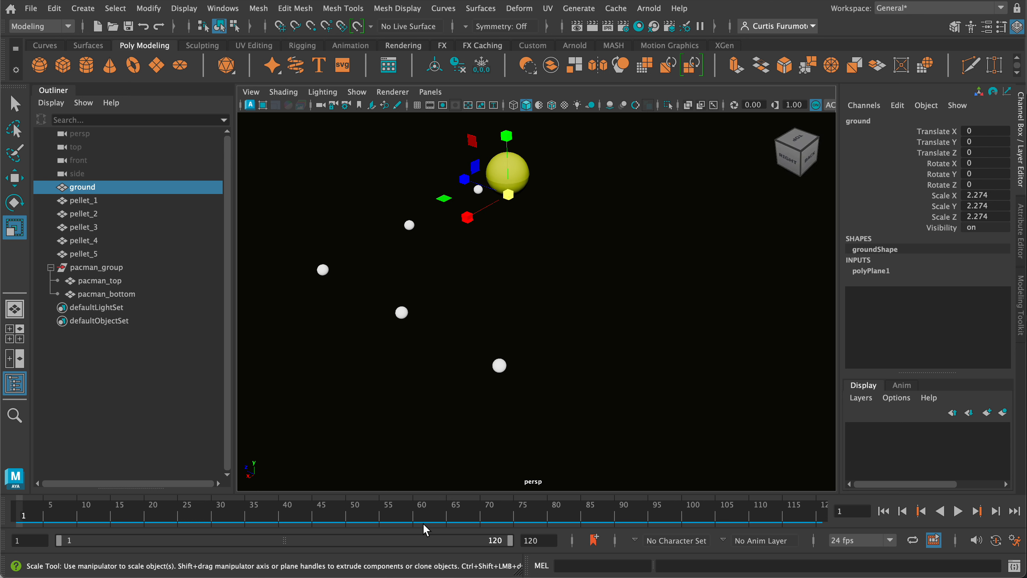
Step: Open the Playblast options and review the format, encoding, quality, display size and scale settings
right_click(328, 511)
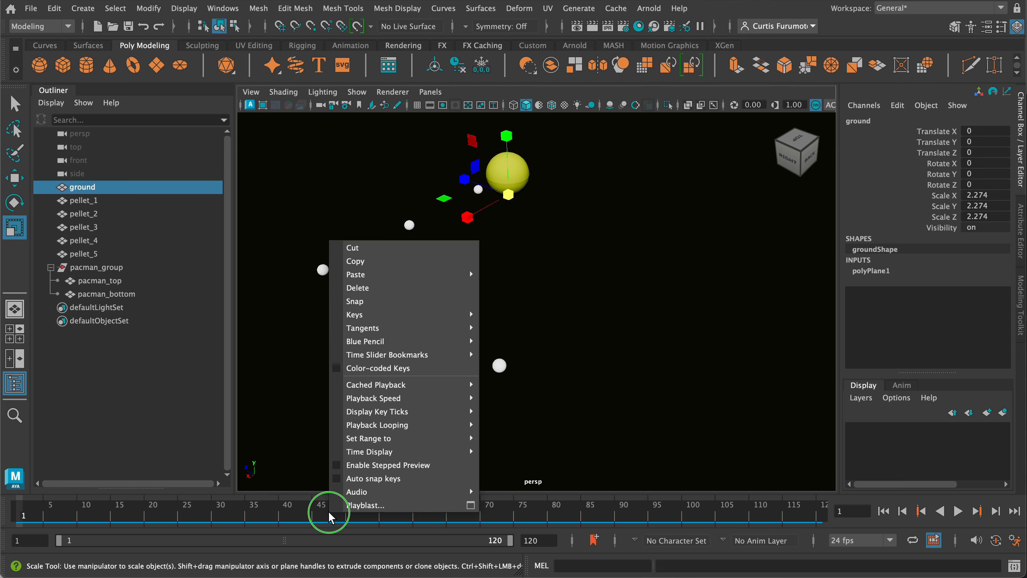
left_click(469, 509)
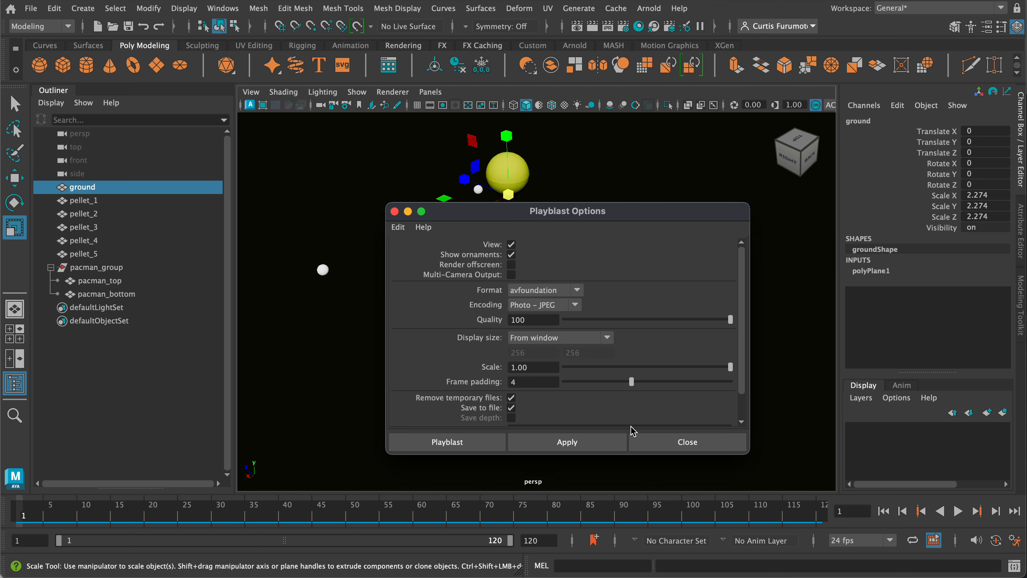
scroll(579, 344, "down", 2)
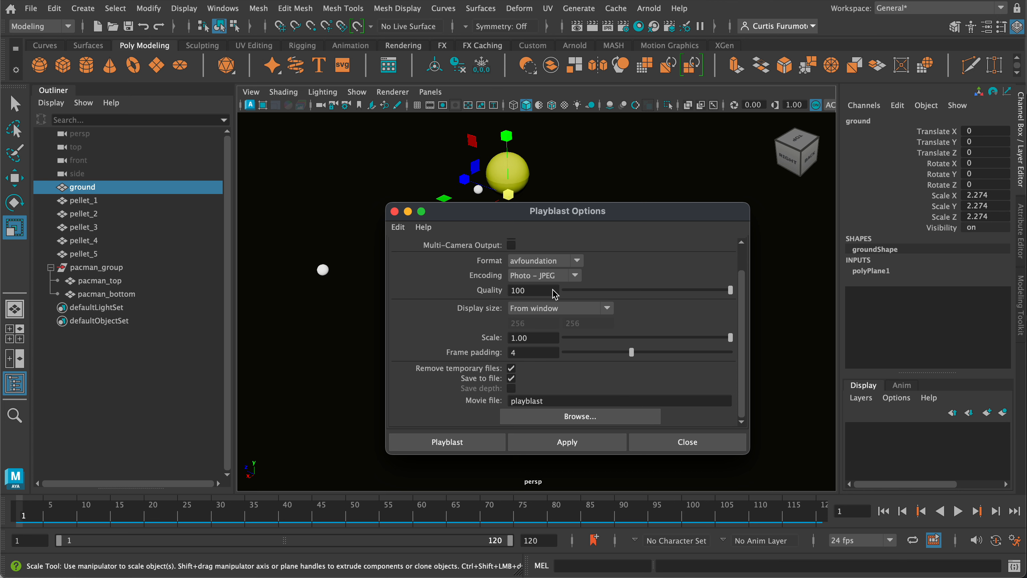
scroll(555, 294, "up", 2)
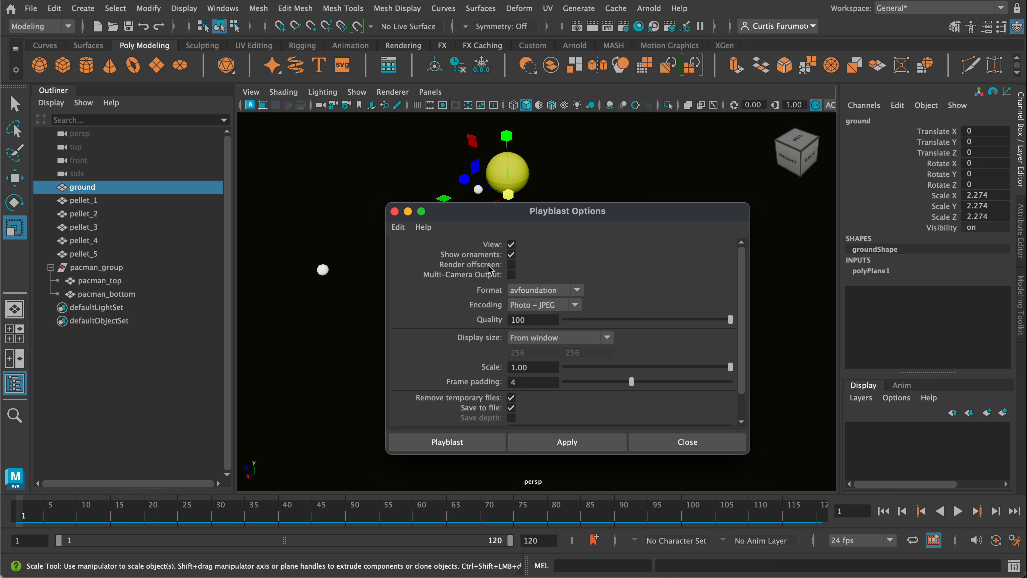
left_click_drag(535, 322, 487, 318)
scroll(580, 372, "down", 2)
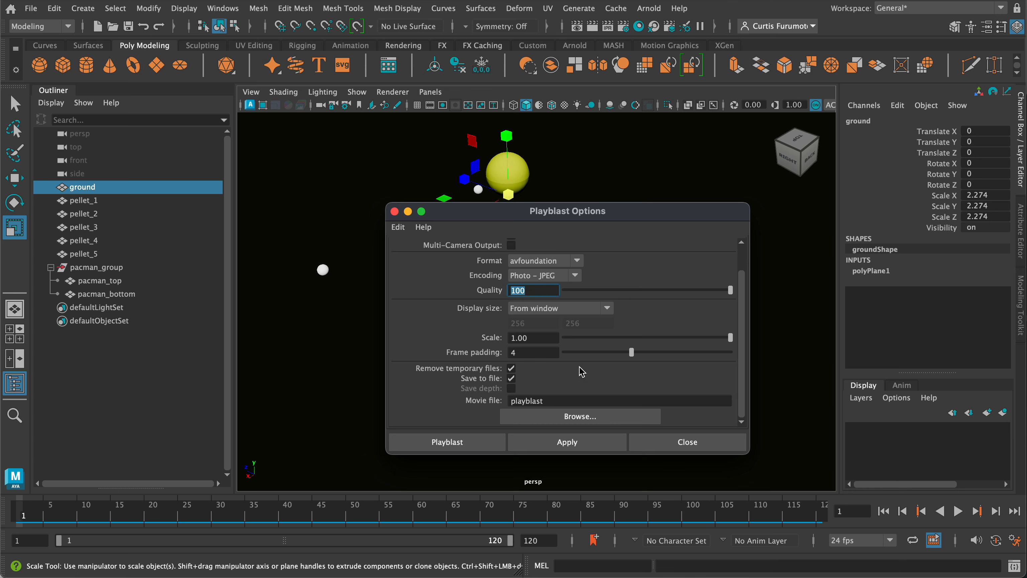
left_click(545, 338)
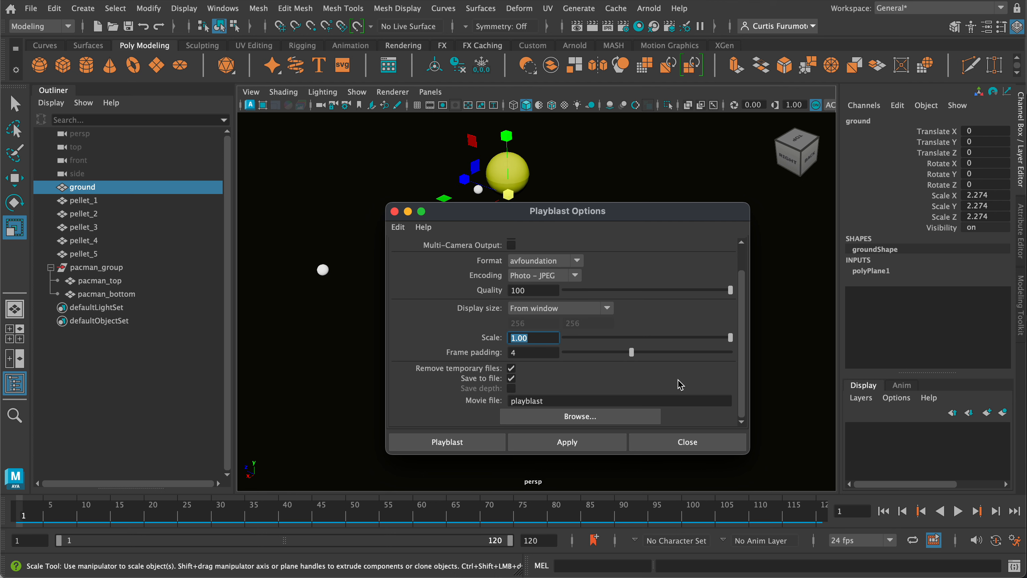
Step: Name the playblast movie file pac_man_animation in the project's movies folder and create the playblast
left_click(621, 418)
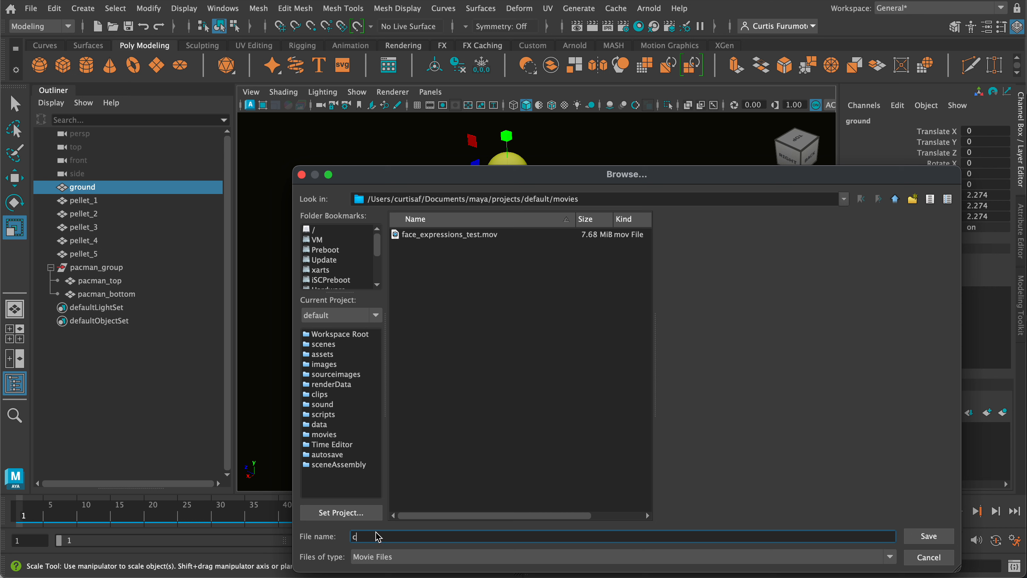
type("pa")
type("tion")
left_click(928, 536)
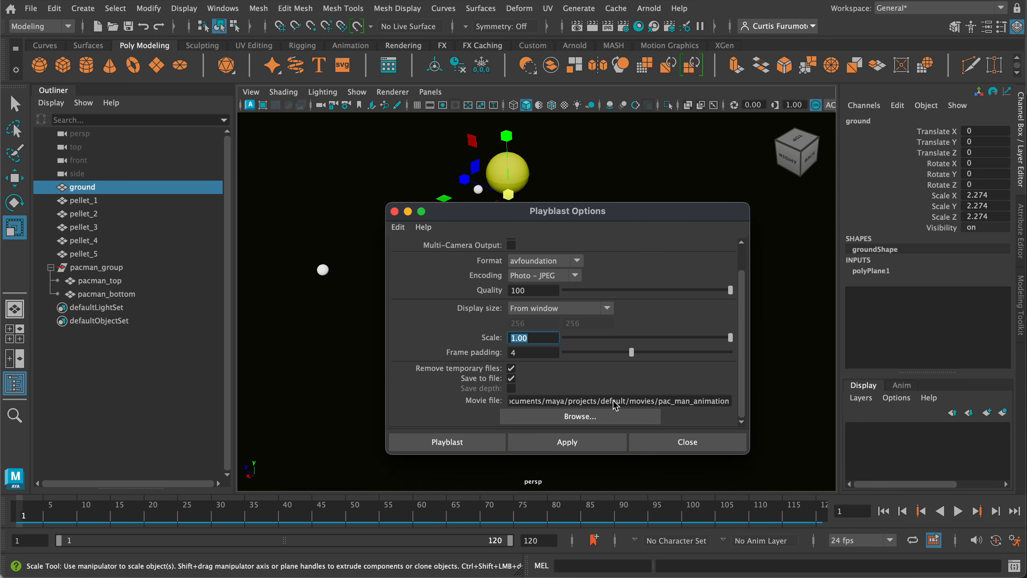
left_click(480, 447)
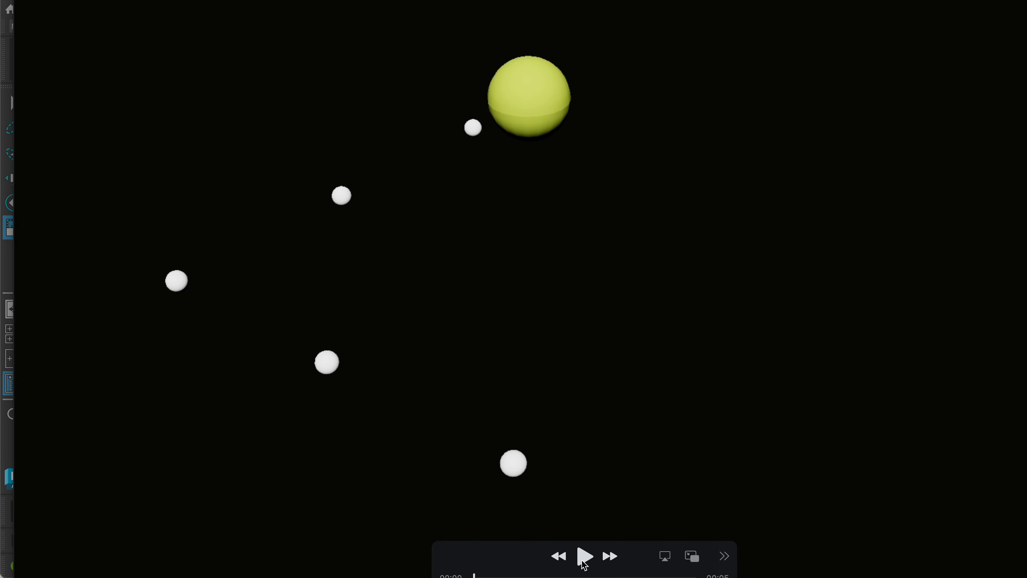
Step: Review the pac_man_animation.mov playblast, close it and return to the Maya scene
left_click_drag(325, 2, 289, 44)
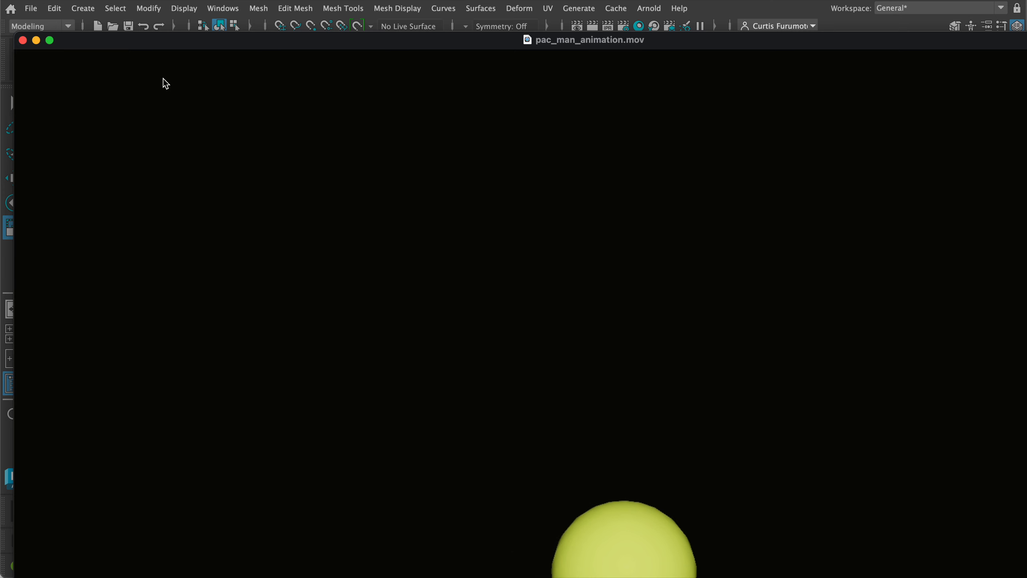
left_click(23, 40)
left_click(469, 299)
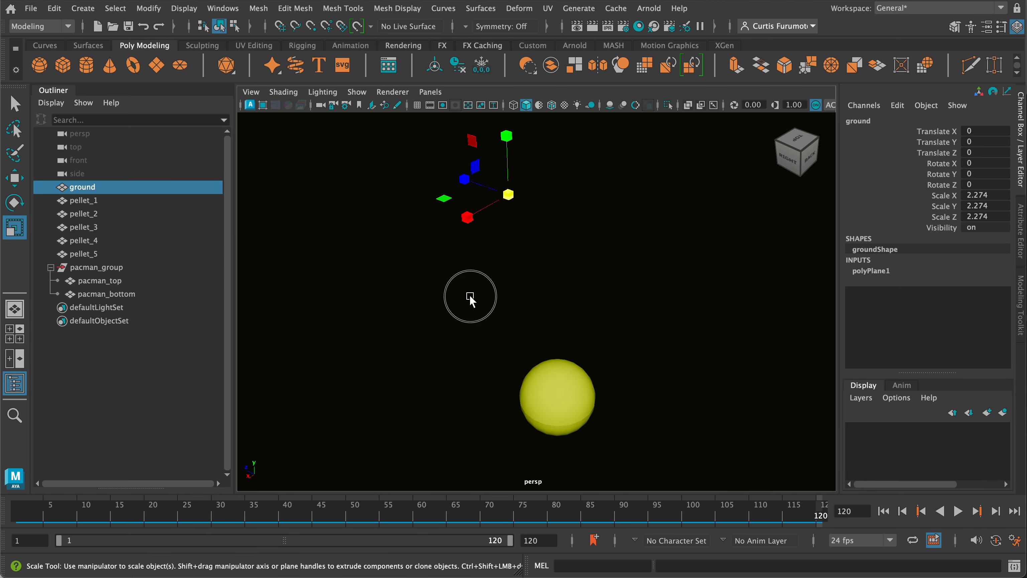
left_click(671, 314)
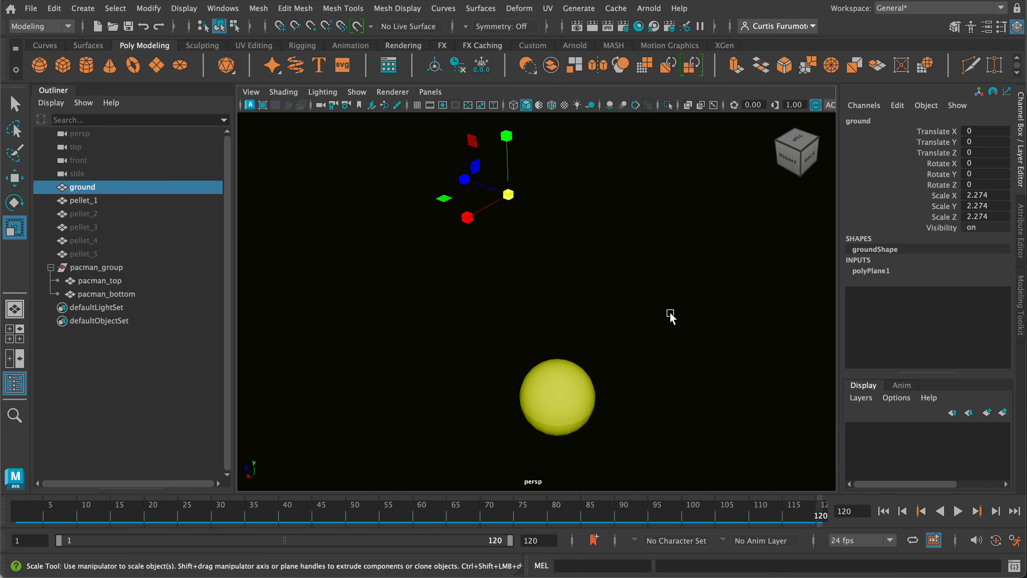